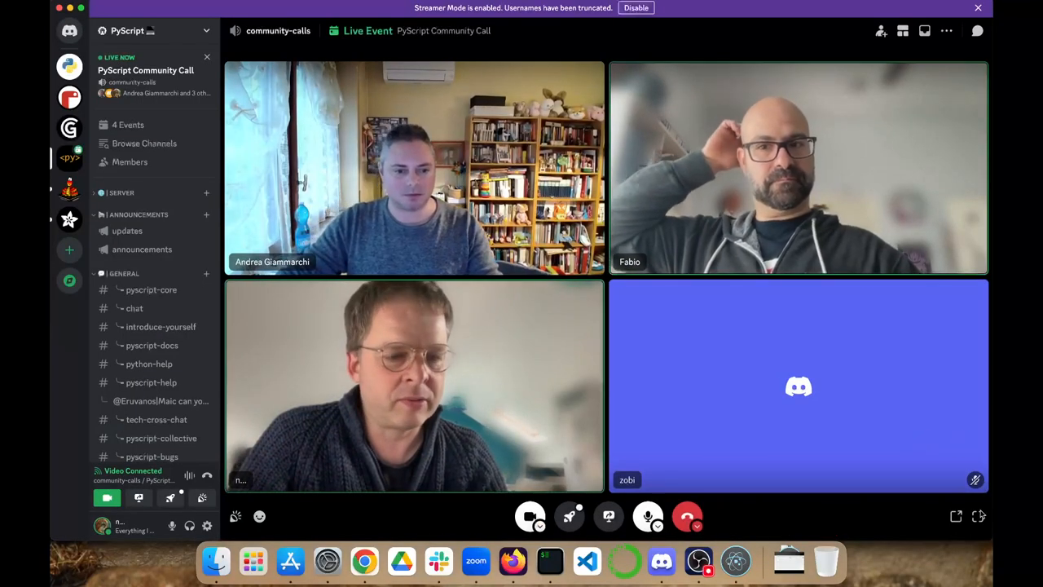
Expand the PyScript community call to fill the whole Discord window.
click(978, 517)
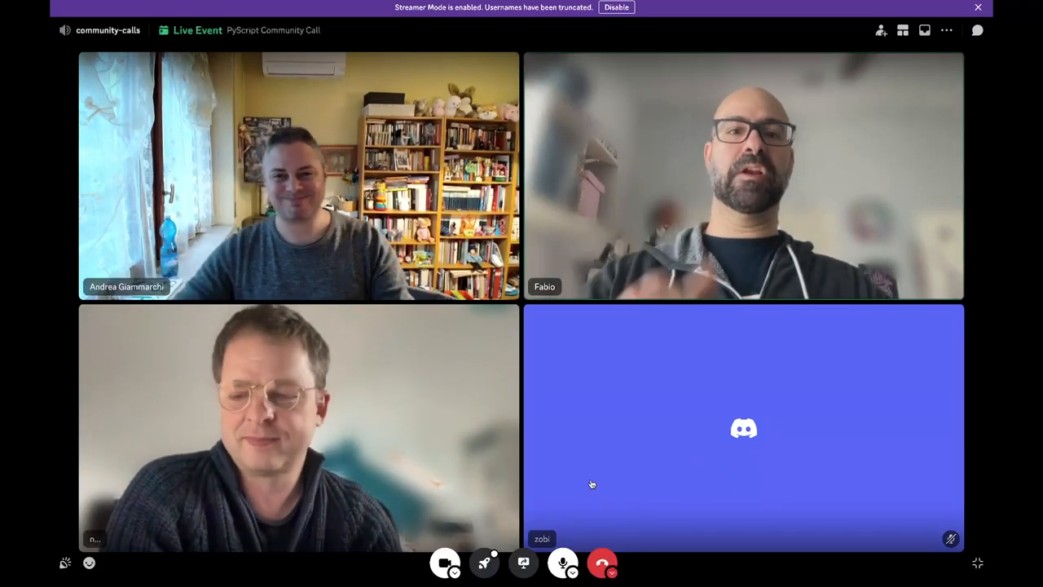
click(65, 563)
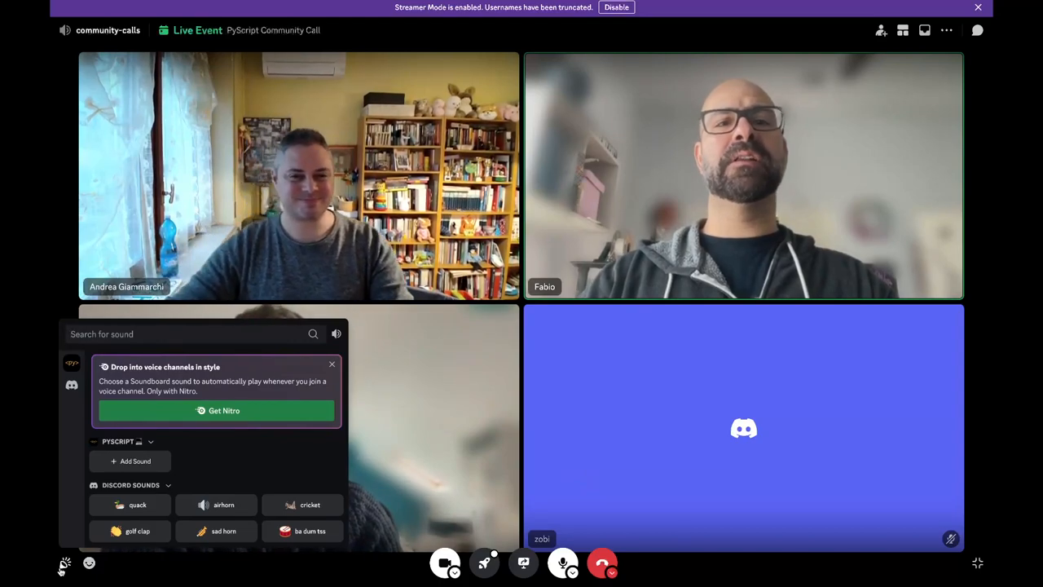
mouse_move(130, 504)
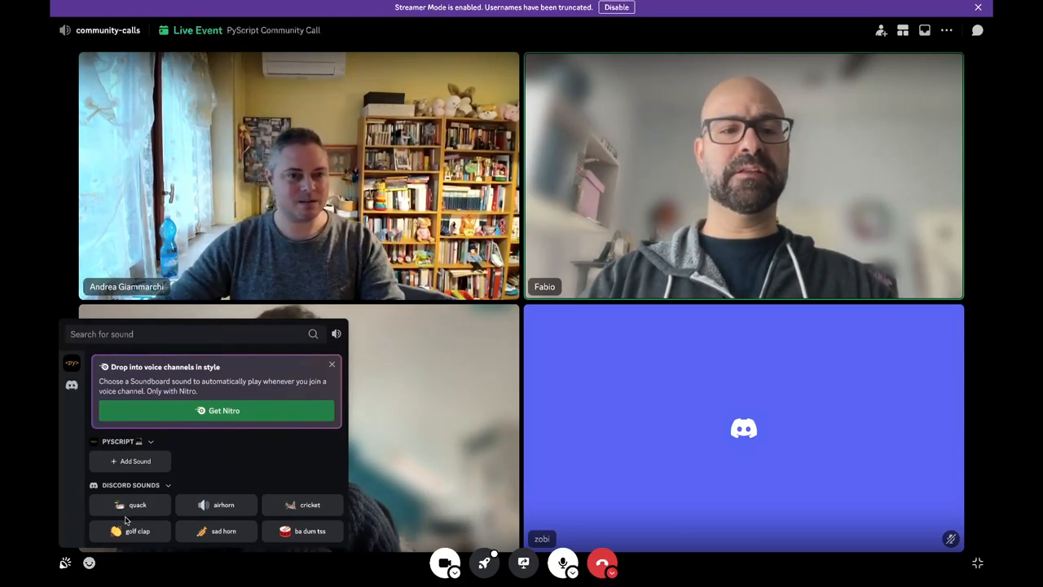
click(89, 562)
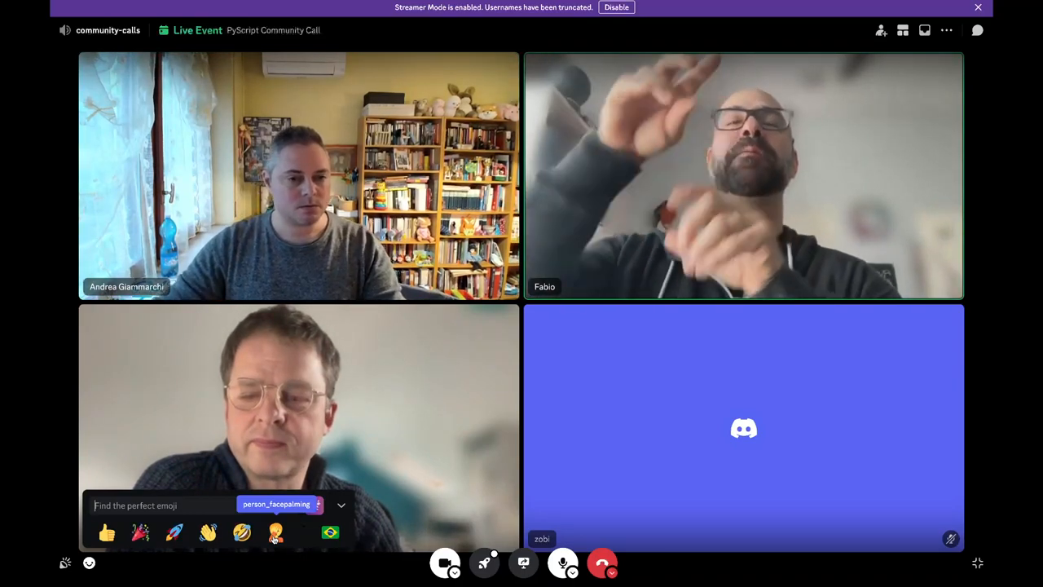
click(276, 532)
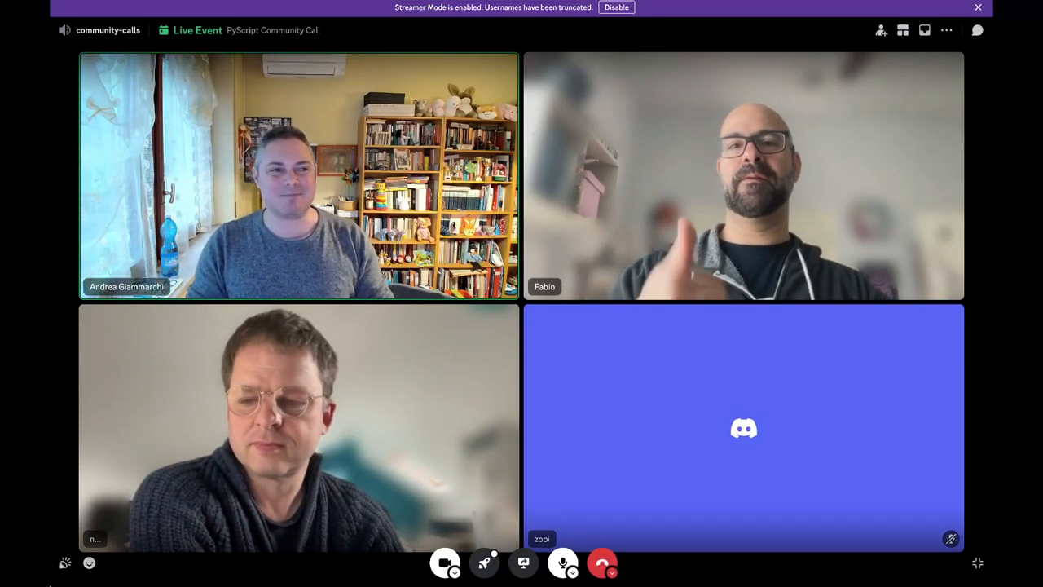
Send a party popper reaction to the call and close the reaction picker.
click(65, 562)
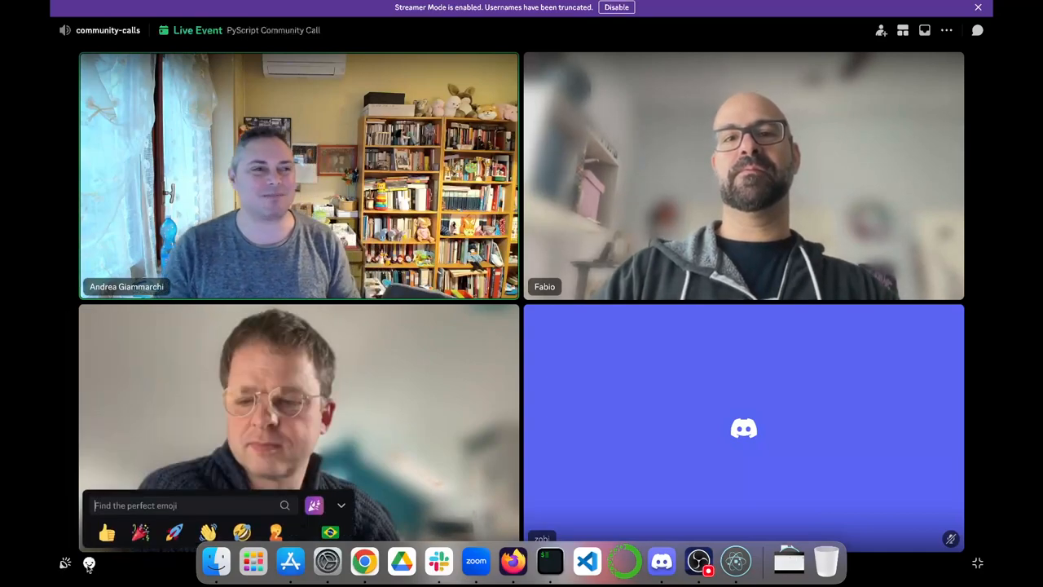
click(140, 533)
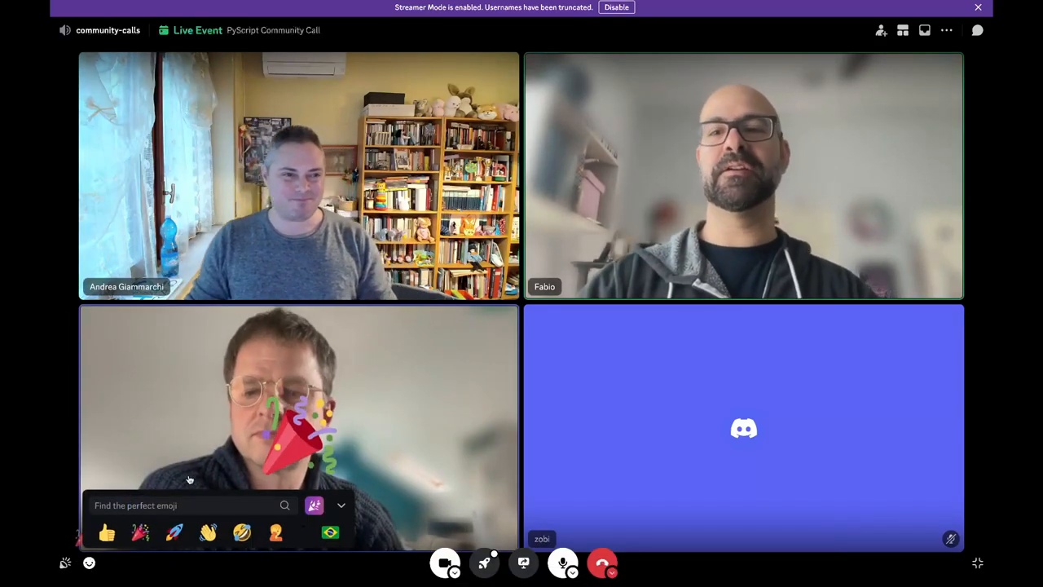
click(36, 571)
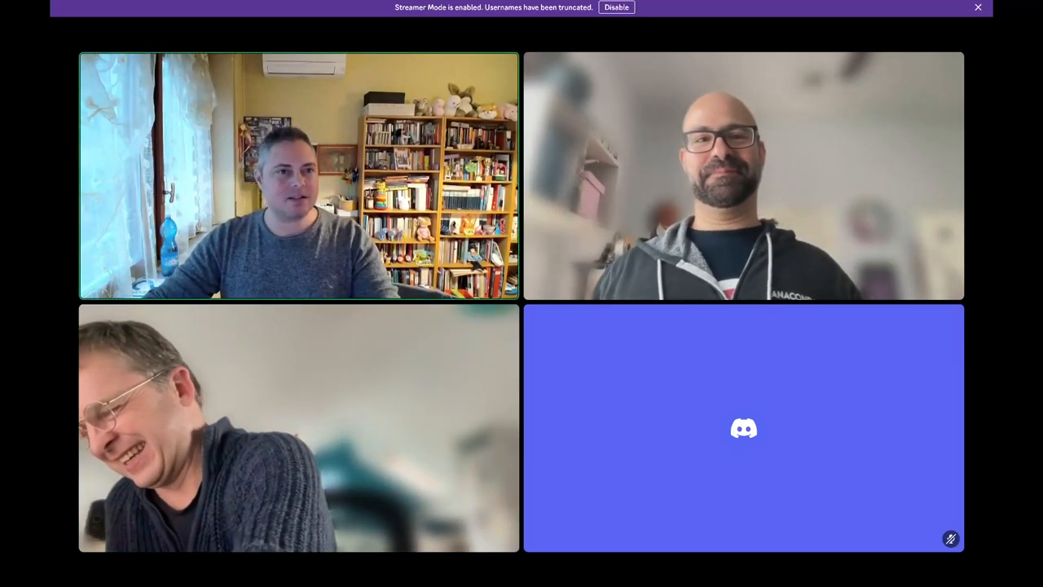
mouse_move(209, 211)
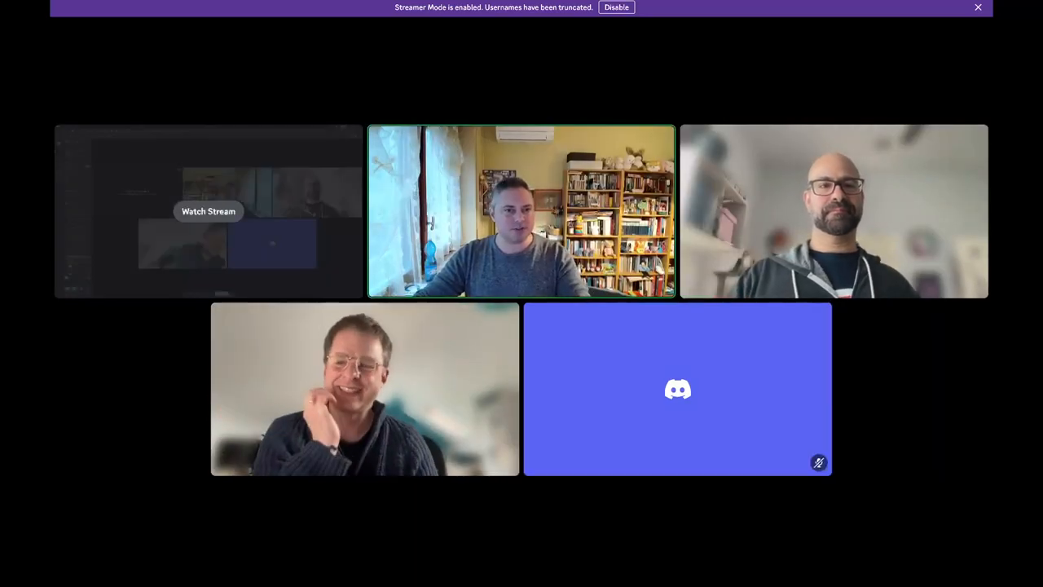
Watch the shared stream and highlight input() in issue #2007's code example.
click(244, 222)
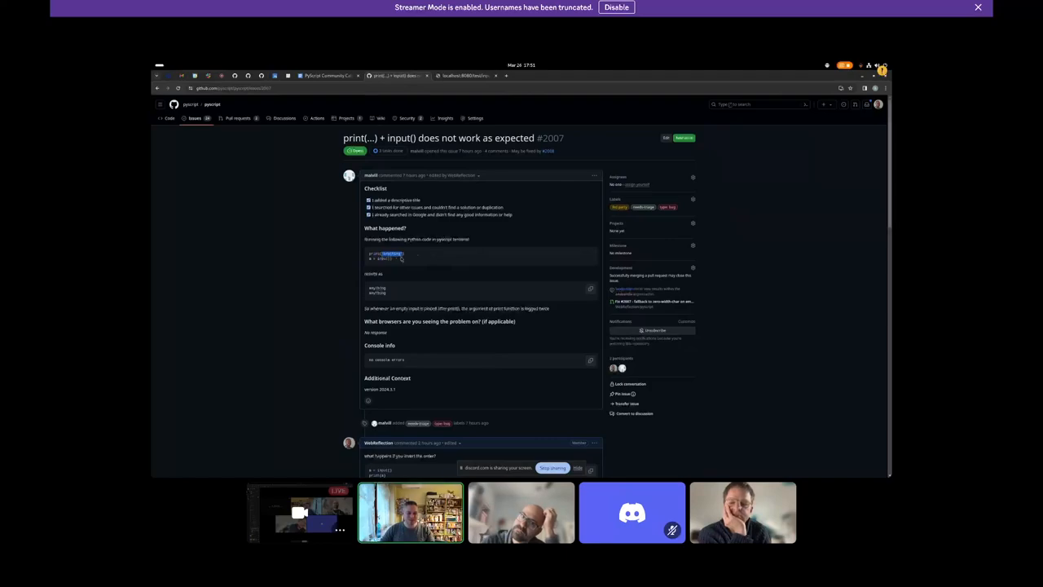
click(396, 261)
drag(395, 259, 377, 259)
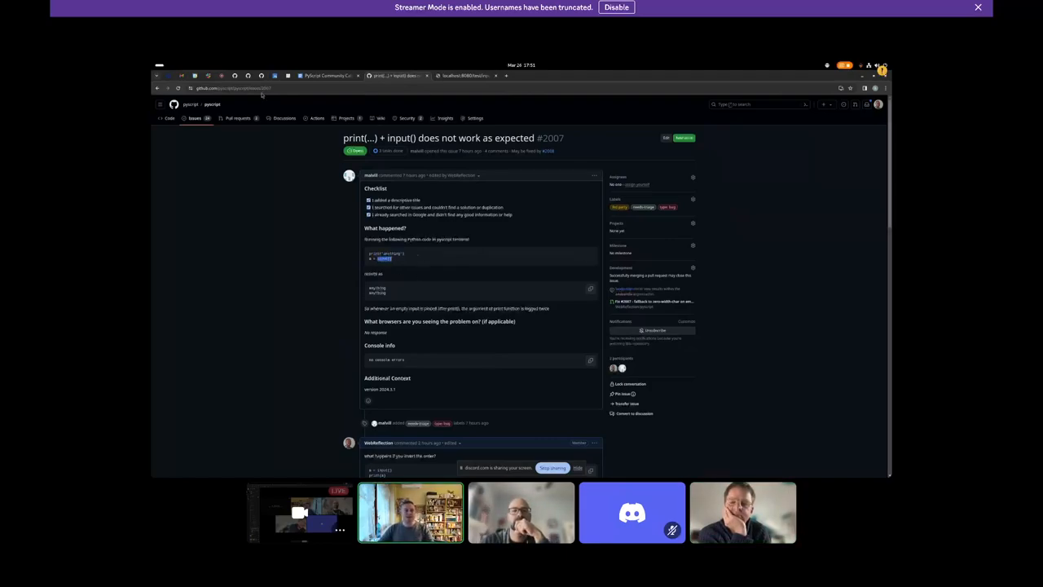
View fix pull request #2008 and its linked upstream issue in a new tab.
click(157, 88)
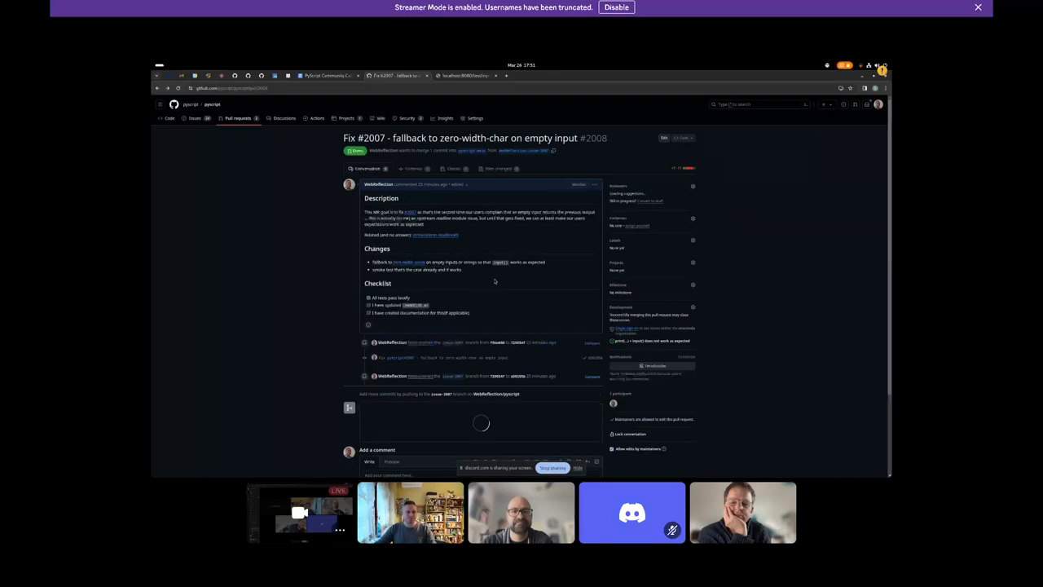
right_click(435, 235)
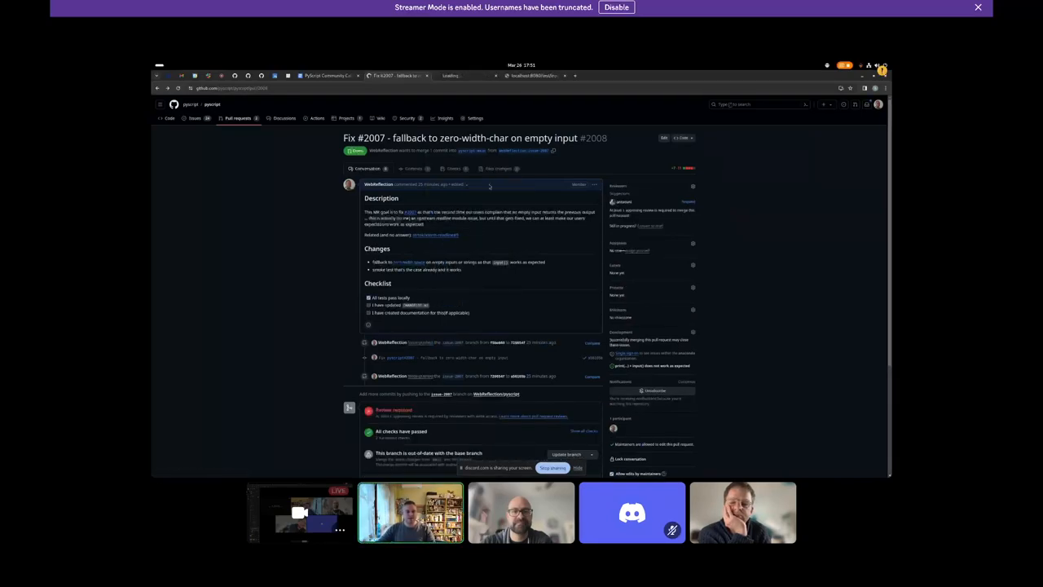
click(469, 243)
click(465, 76)
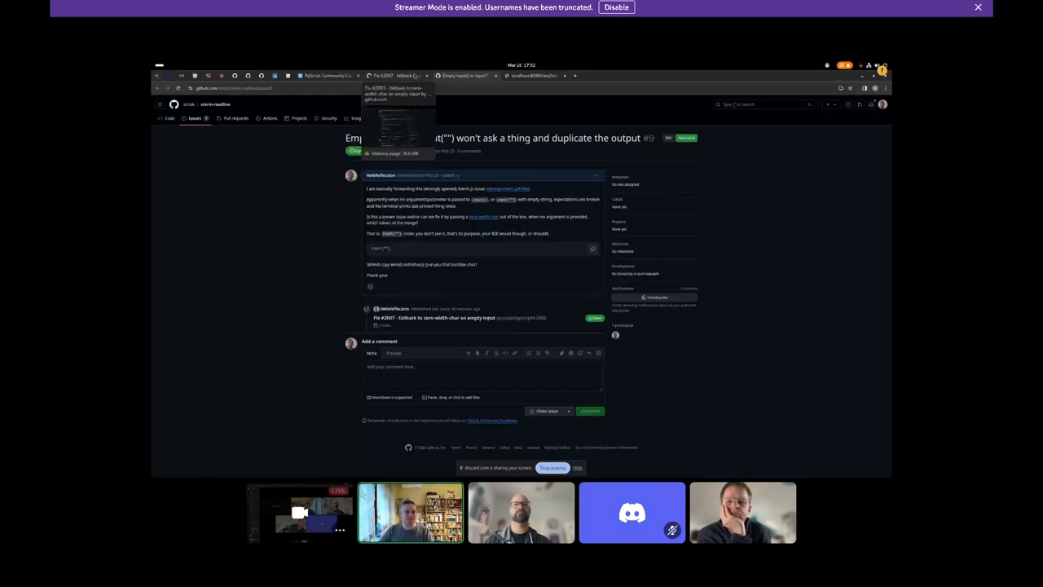
Return to the Fix #2007 pull request and switch to the code editor window.
click(399, 75)
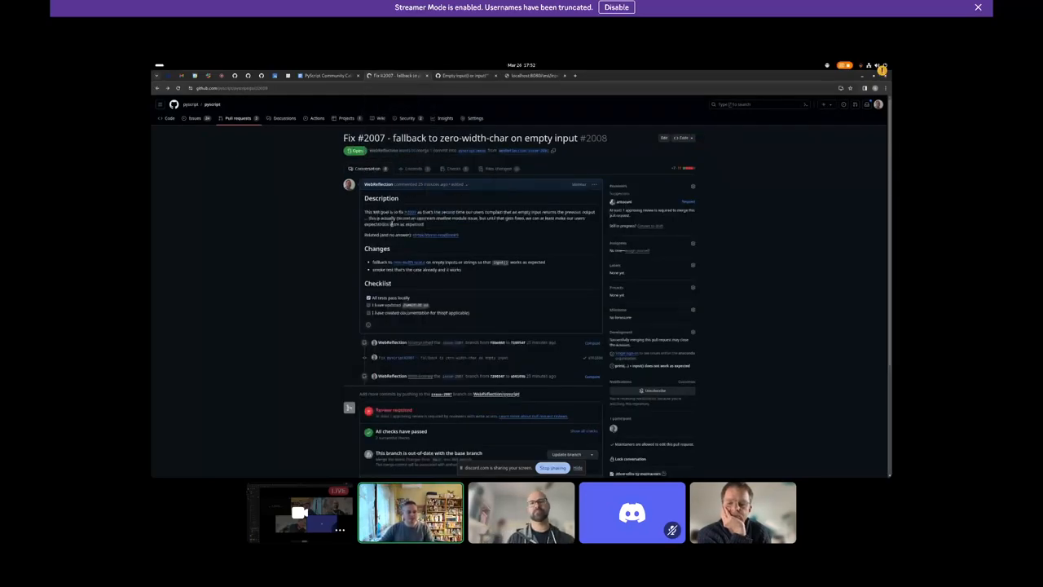
key(alt+Tab)
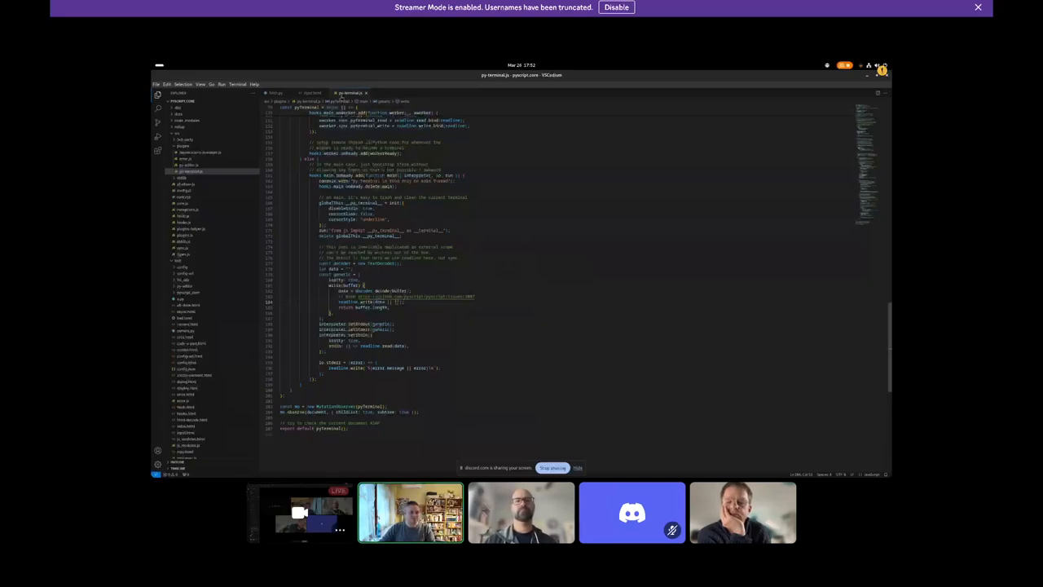
Remove the prompt text on line 13 of input.html and save the file.
key(ctrl+Page_Up)
click(401, 204)
drag(347, 174, 311, 173)
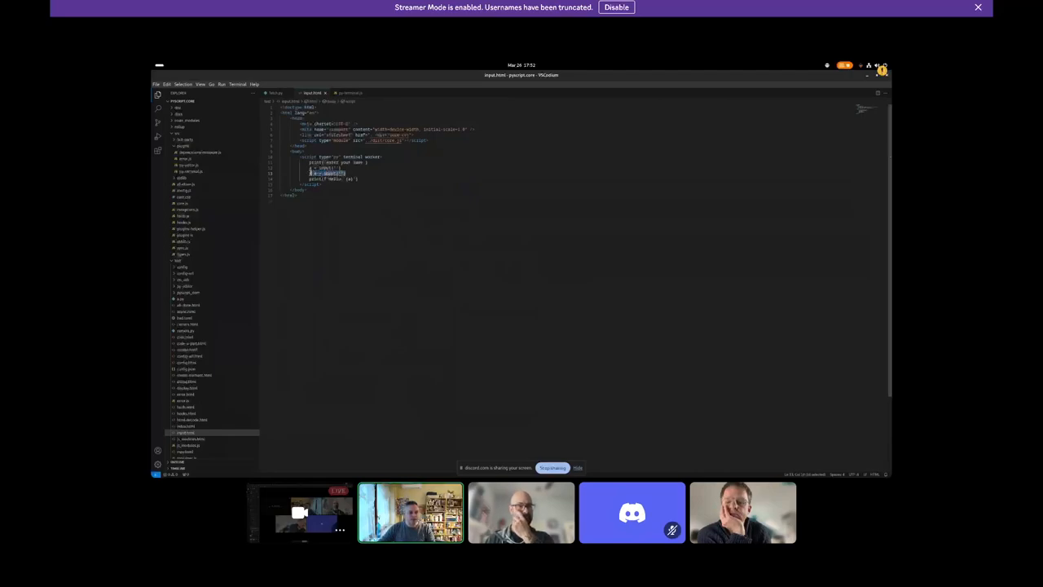
key(Delete)
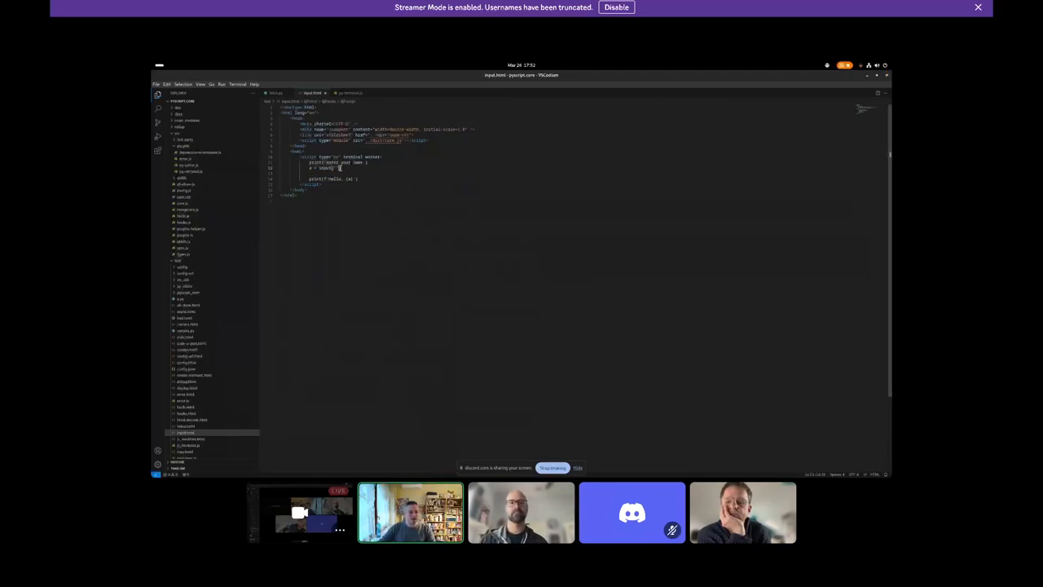
key(ctrl+s)
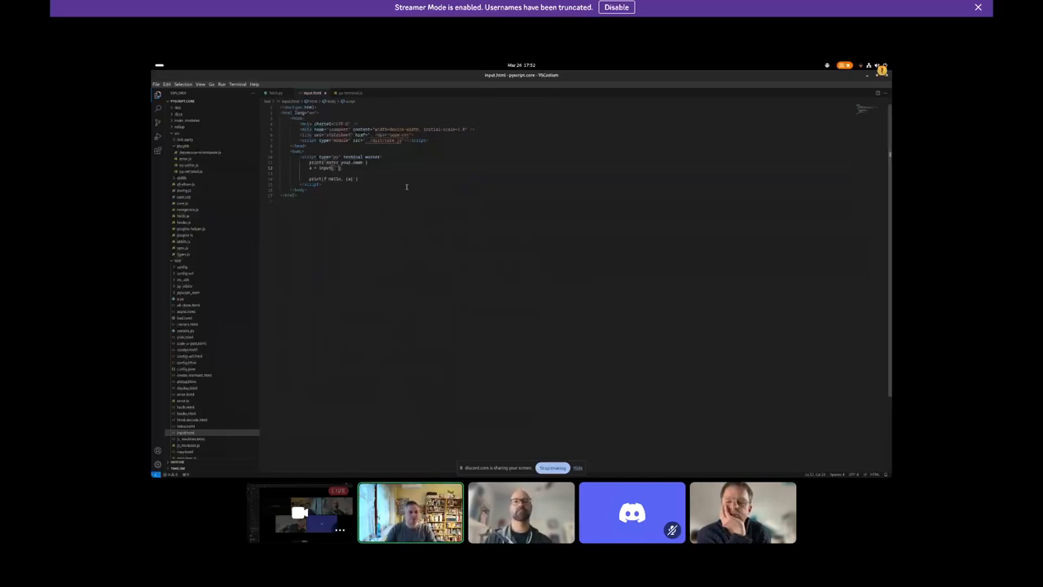
Bring the browser forward and reload the localhost test page to rerun it.
key(alt+Tab)
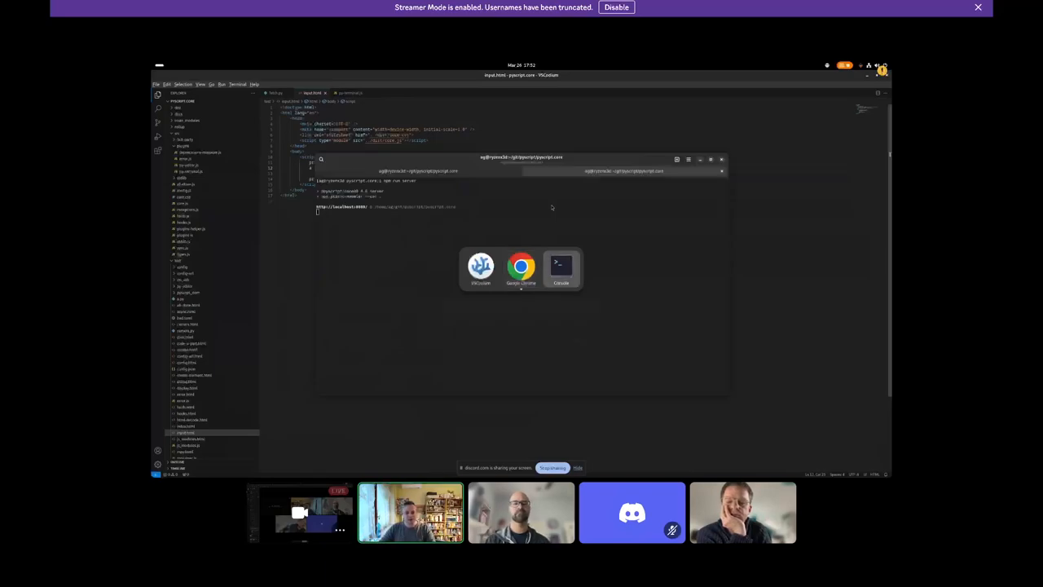
key(alt+Tab)
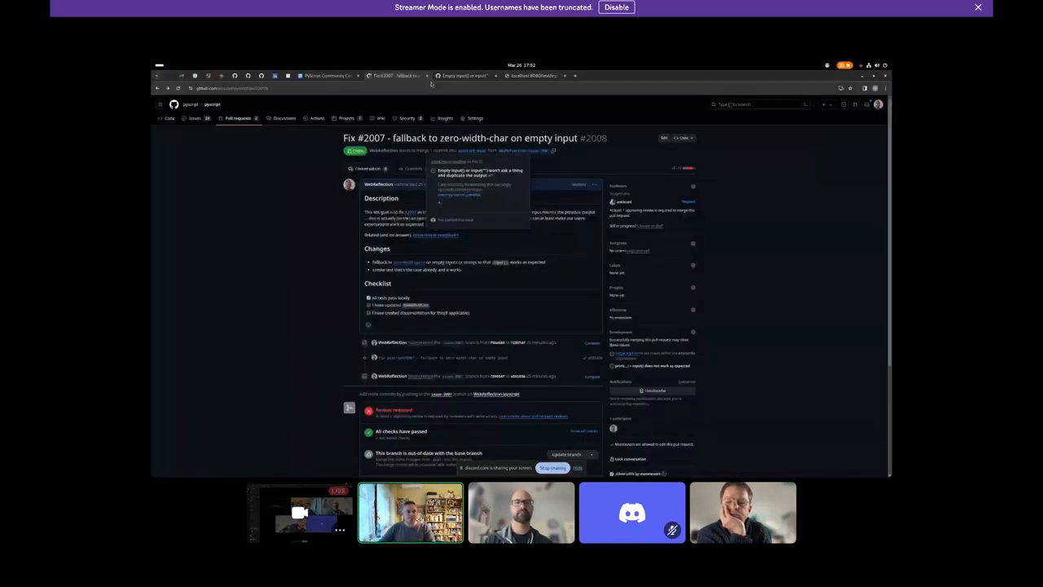
click(530, 76)
key(F5)
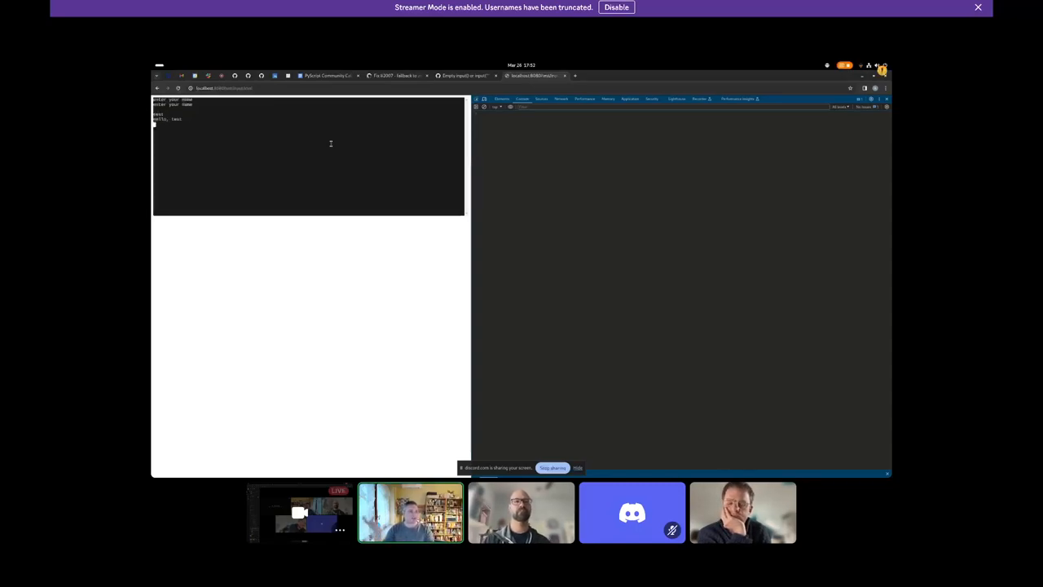
Check the test page's terminal output, then return to the code editor.
key(alt+Tab)
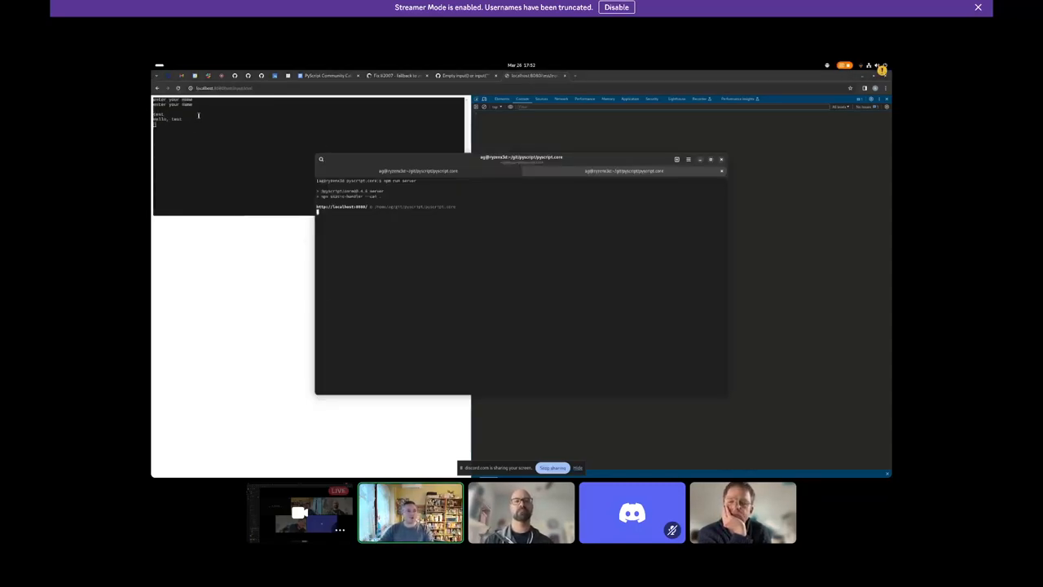
click(197, 106)
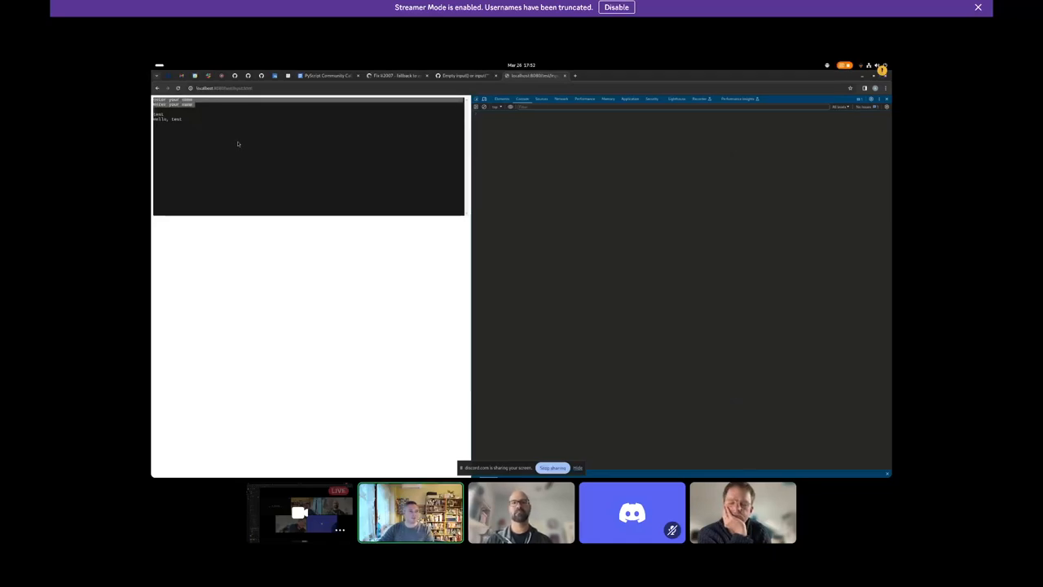
key(alt+Tab)
key(Tab)
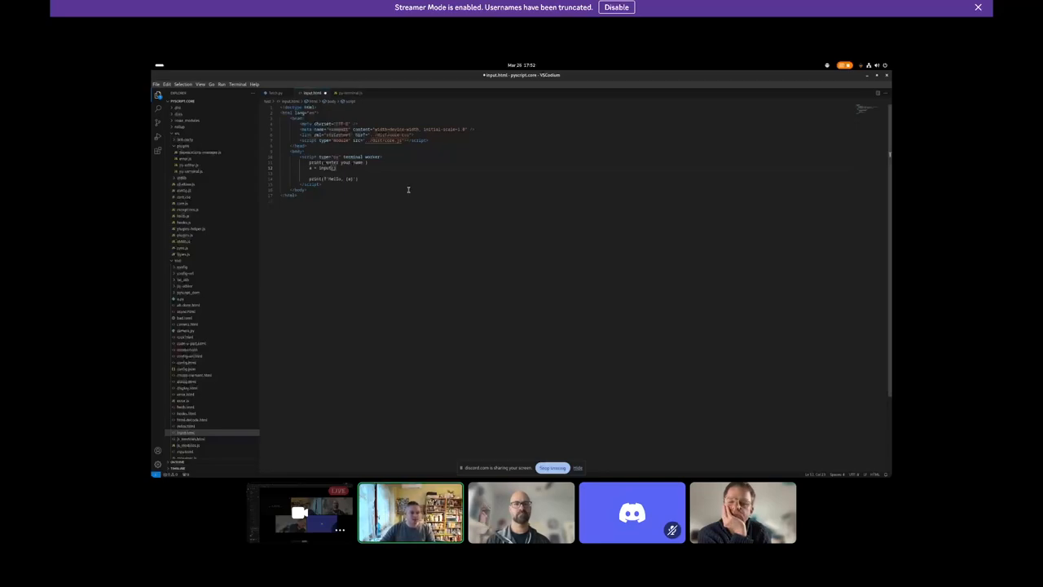
Duplicate the input line onto line 13 and save input.html.
key(ctrl+v)
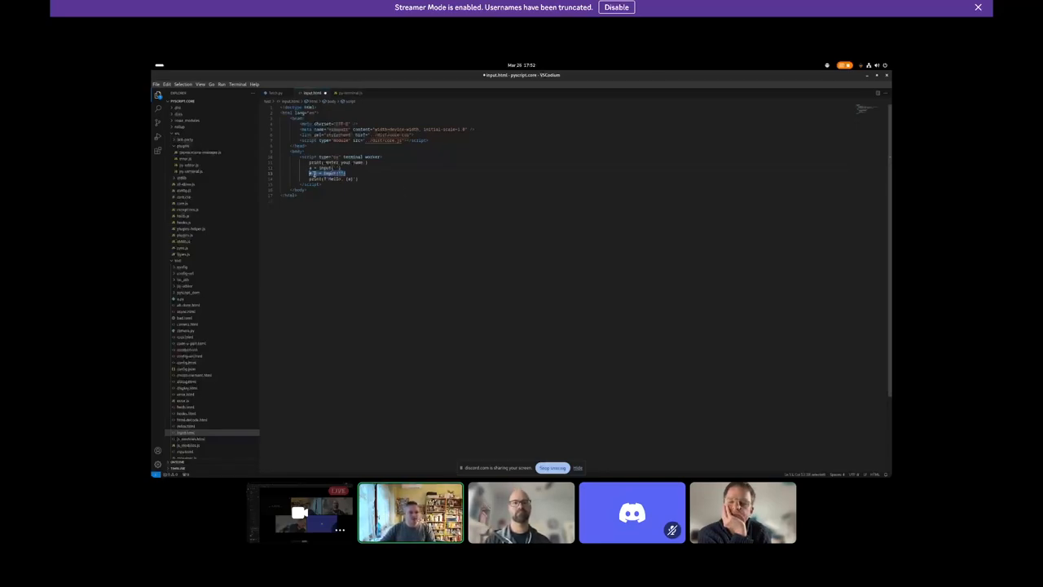
key(Home)
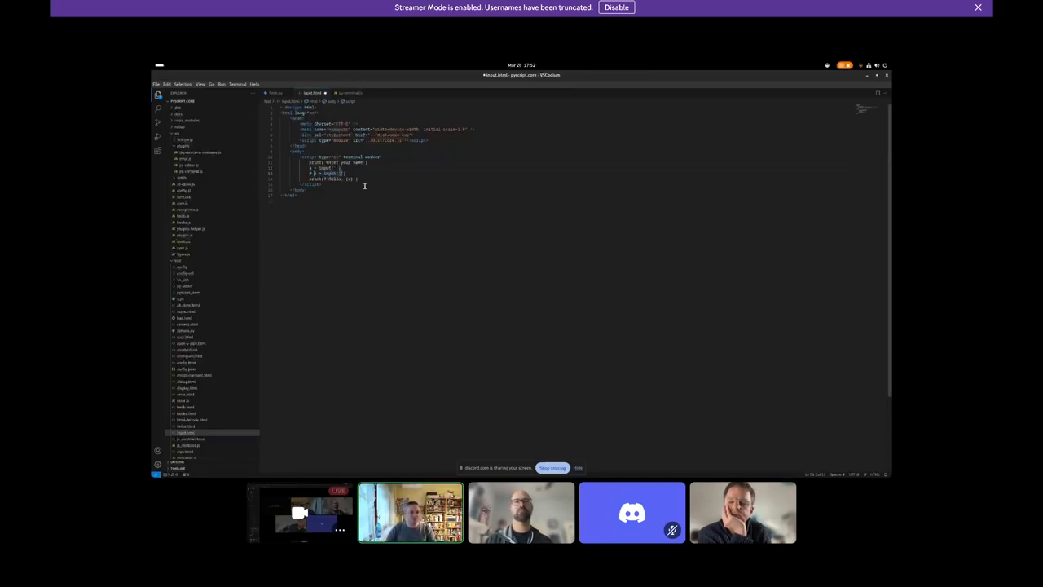
text(y)
key(ctrl+s)
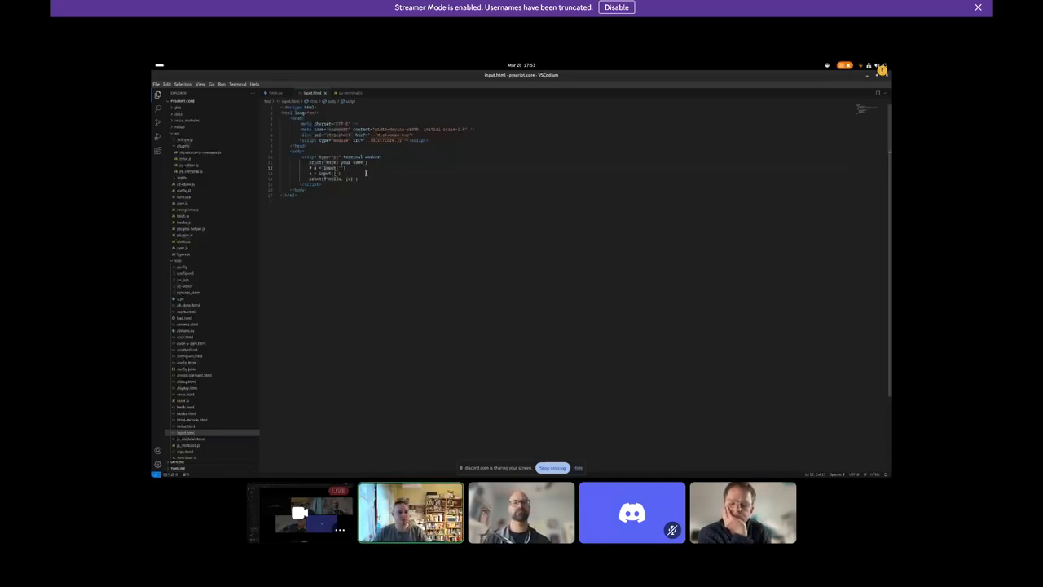
Enlarge the editor text twice for viewers at the input call on line 13.
click(346, 174)
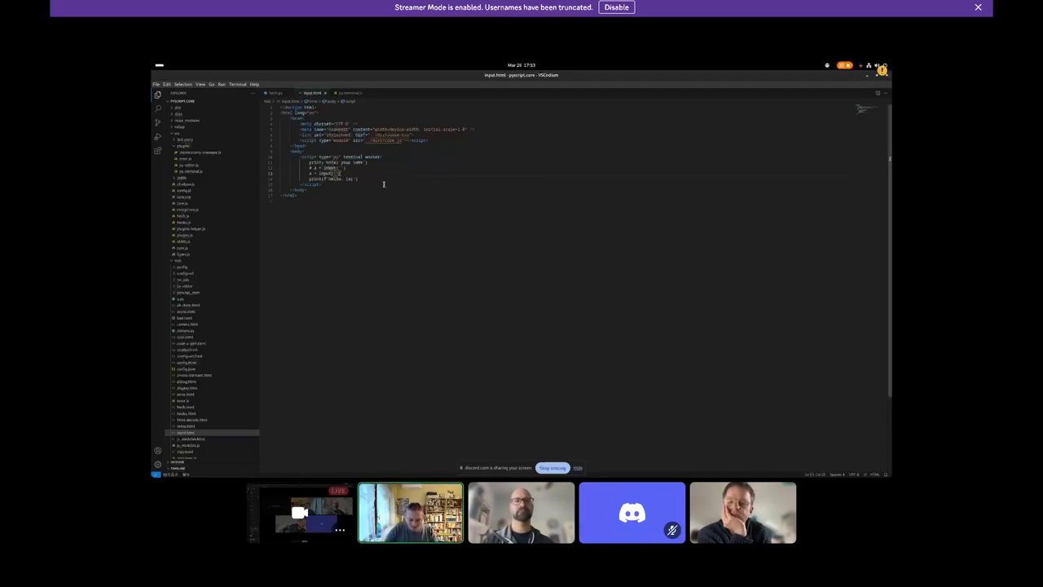
key(ctrl+plus)
key(ctrl+plus)
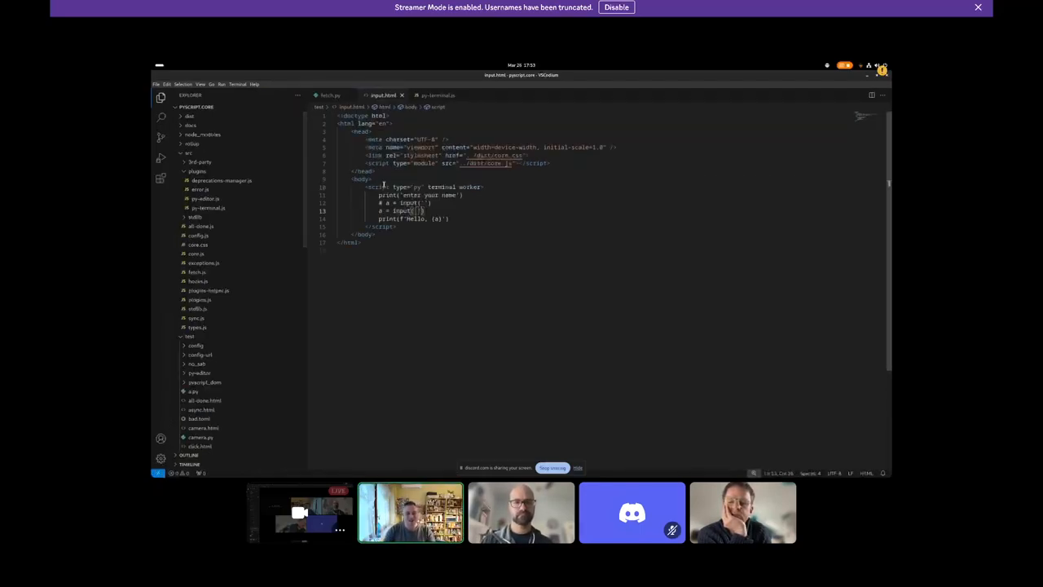
key(ctrl+plus)
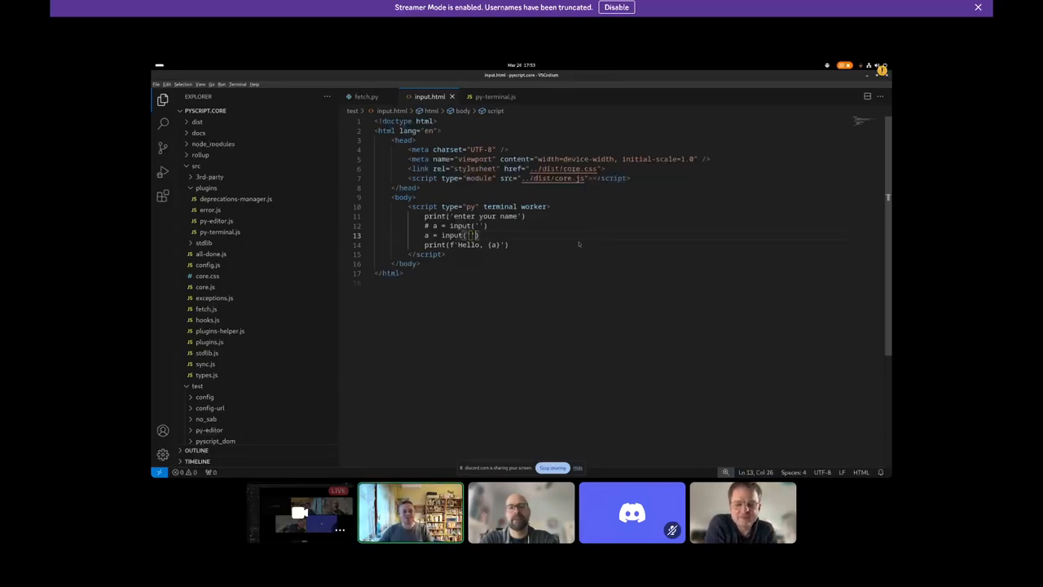
Reload the test page, answer the name prompt with test, and return to the editor.
key(alt+Tab)
key(alt+Tab)
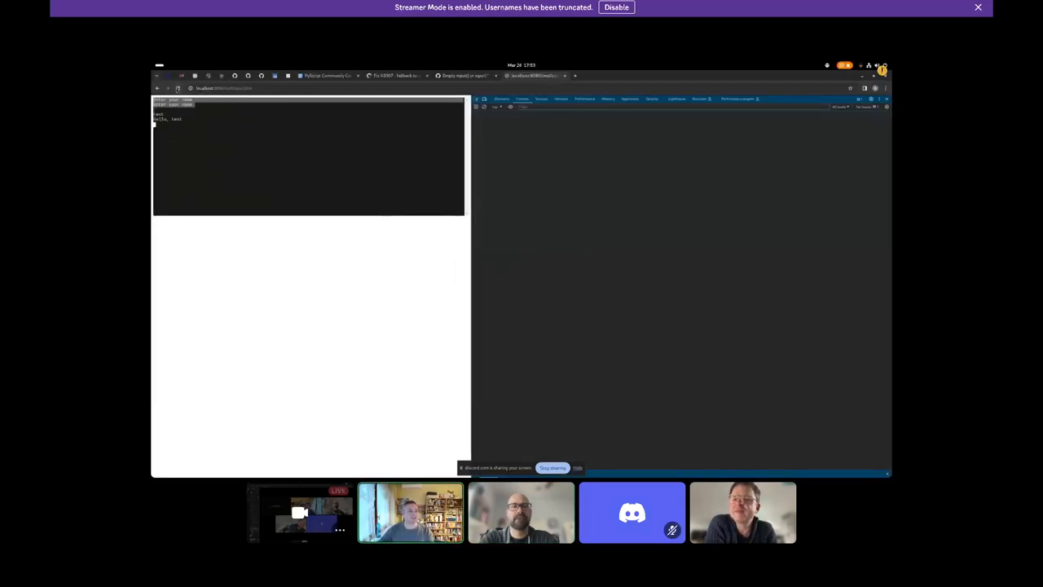
key(F5)
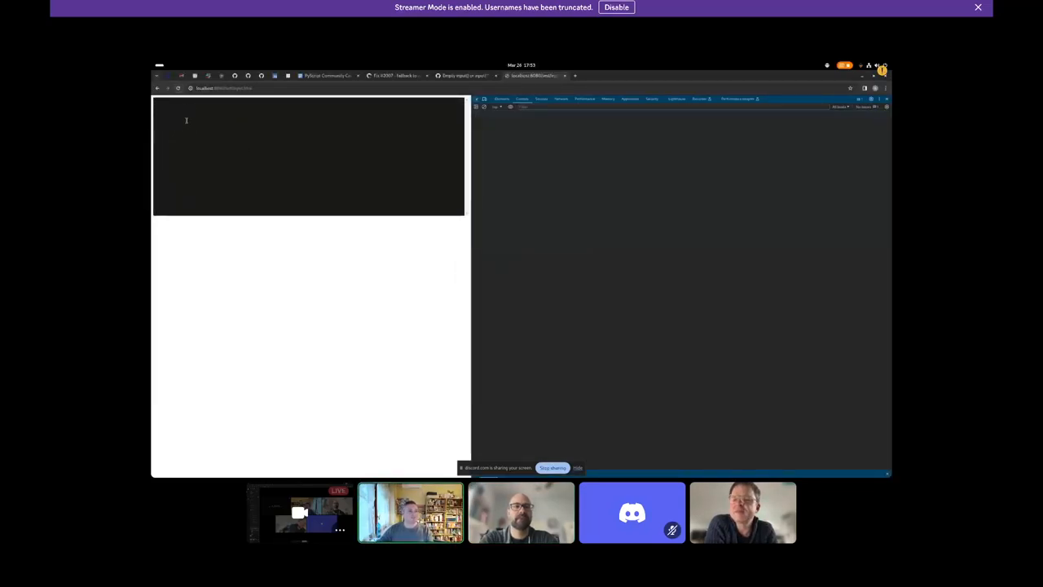
click(230, 131)
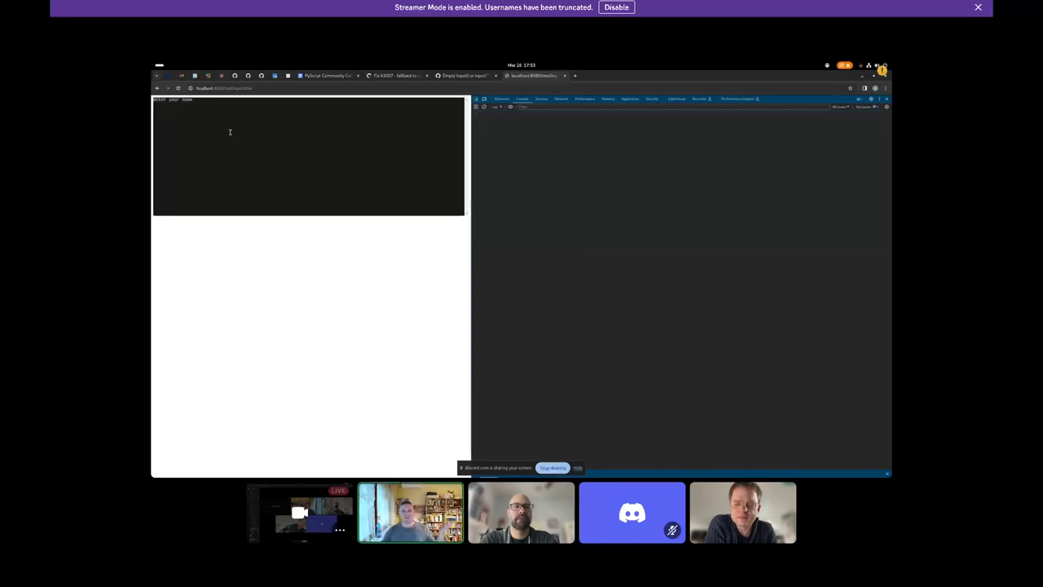
text(test)
key(Return)
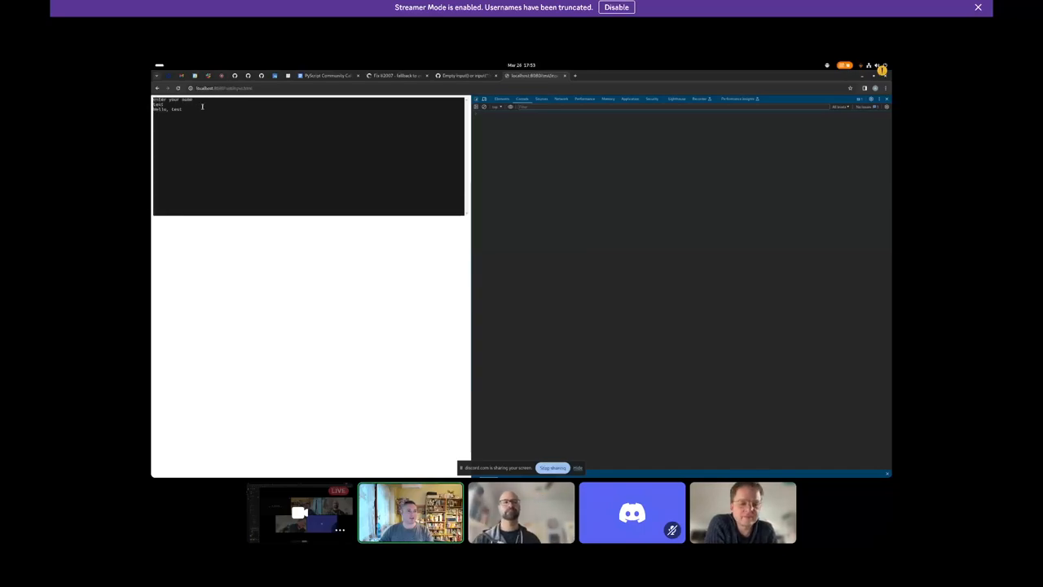
key(alt+Tab)
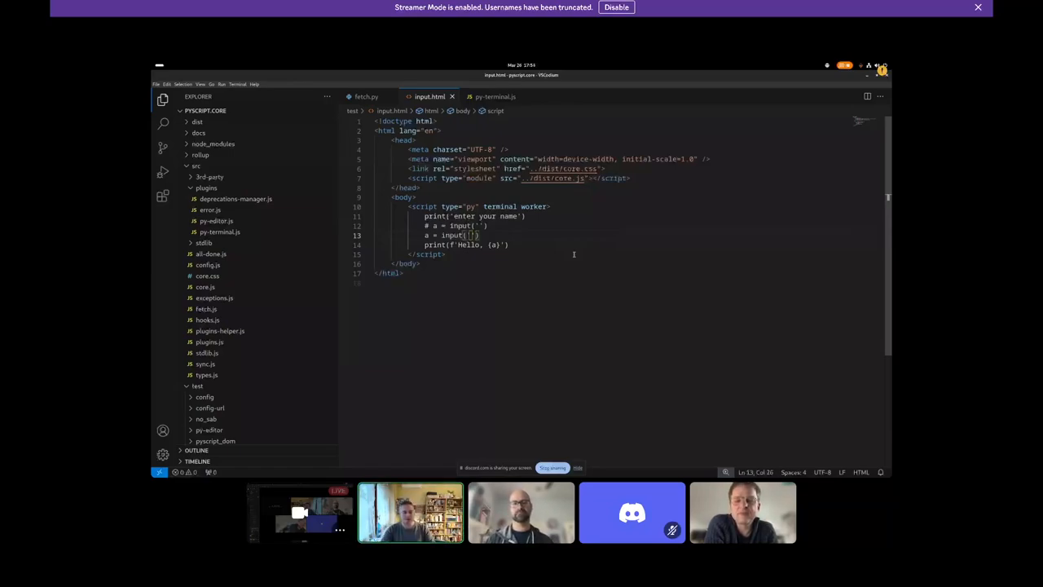
Shrink the editor text, view py-terminal.js, and briefly show the browser test page.
key(ctrl+minus)
key(ctrl+minus)
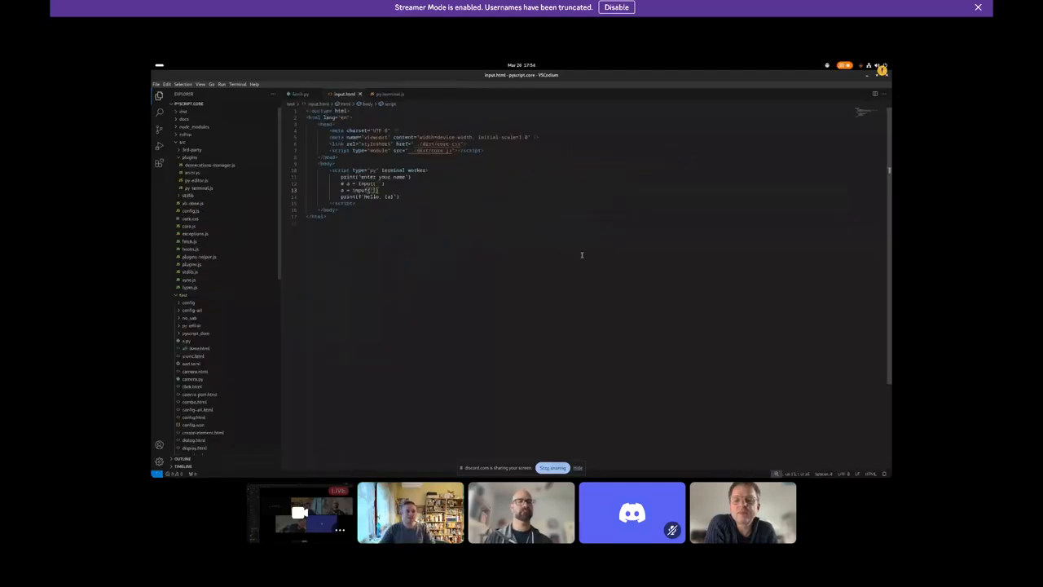
click(392, 93)
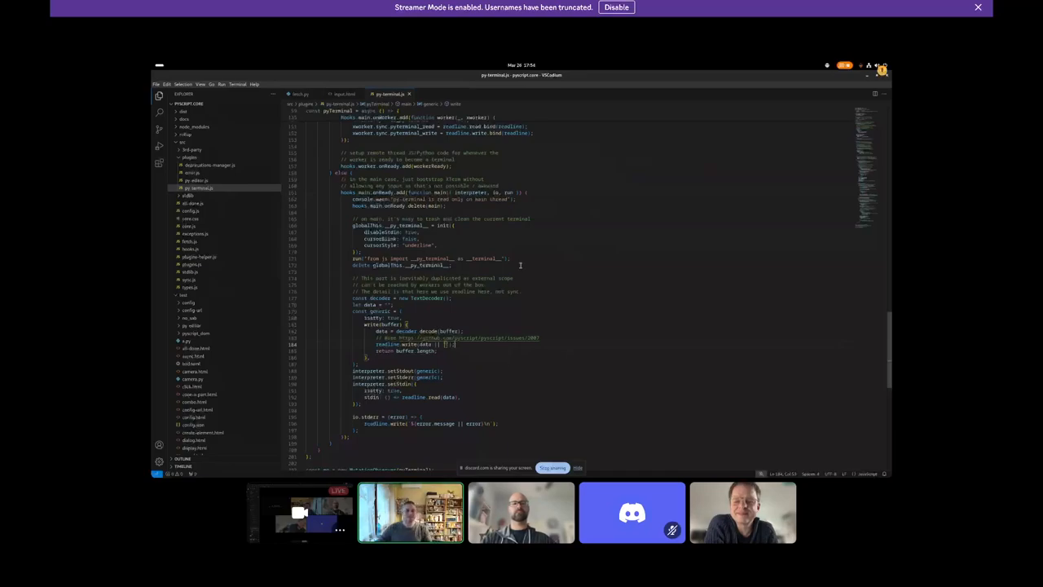
key(alt+Tab)
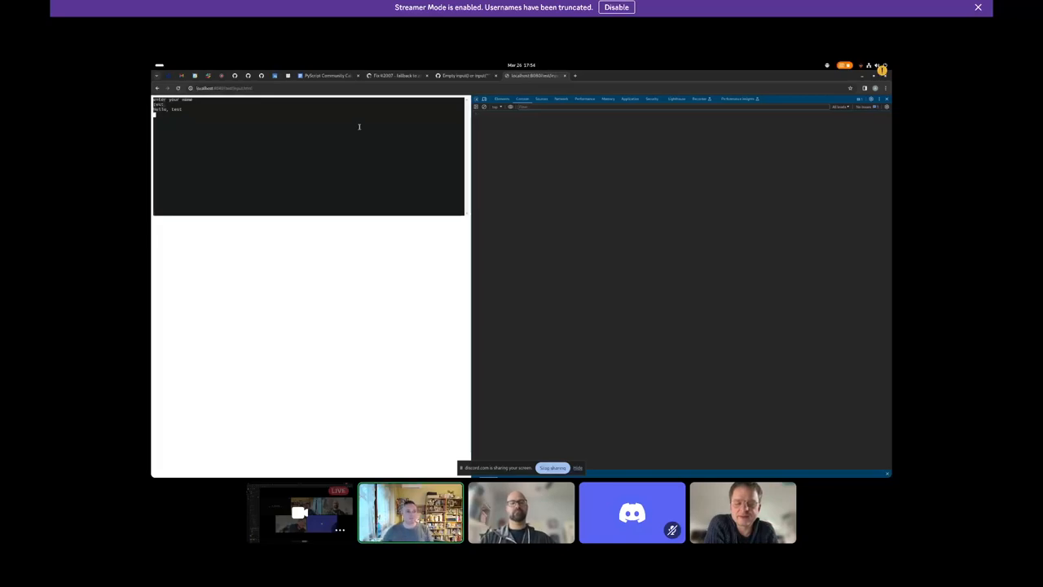
key(alt+Tab)
key(alt+Tab)
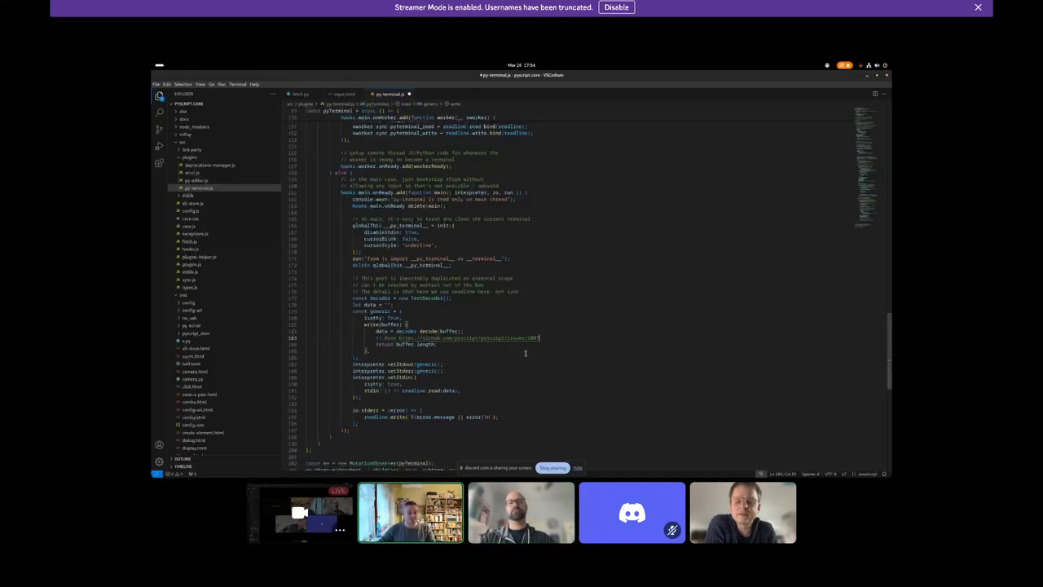
Change readline.write(data || []) to readline.write(data), dropping the workaround comments.
key(BackSpace)
key(BackSpace)
key(BackSpace)
key(ctrl+z)
key(ctrl+z)
key(ctrl+z)
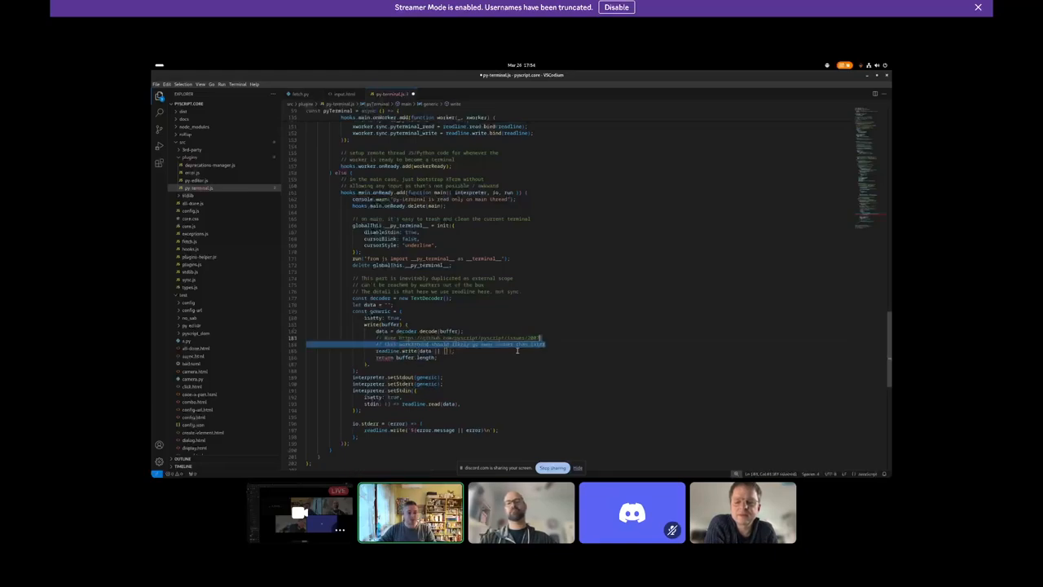
key(ctrl+shift+z)
key(ctrl+shift+z)
key(ctrl+shift+z)
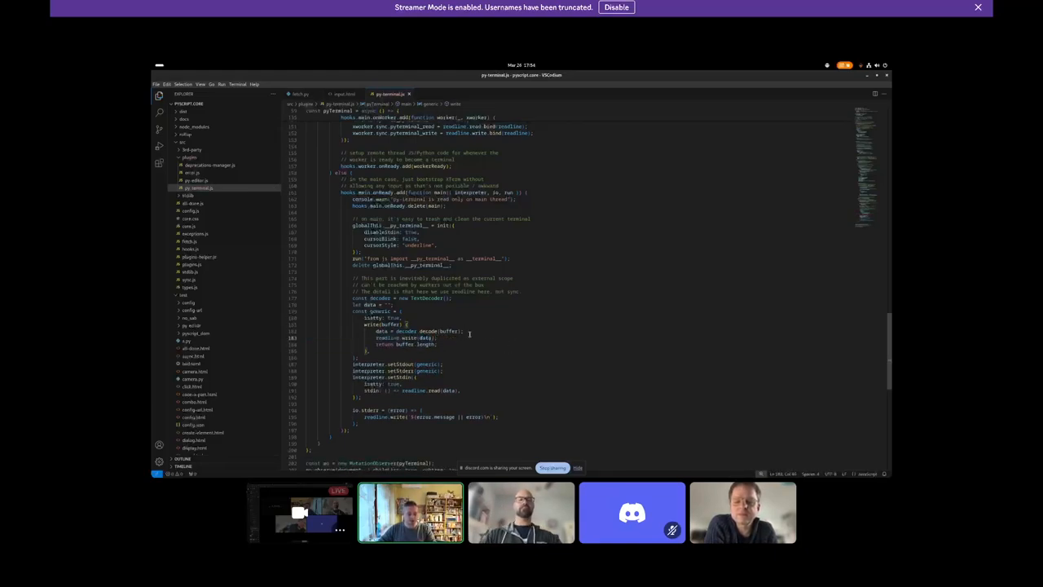
Move 'enter your name' into input(), delete the separate print line, and save input.html.
click(343, 95)
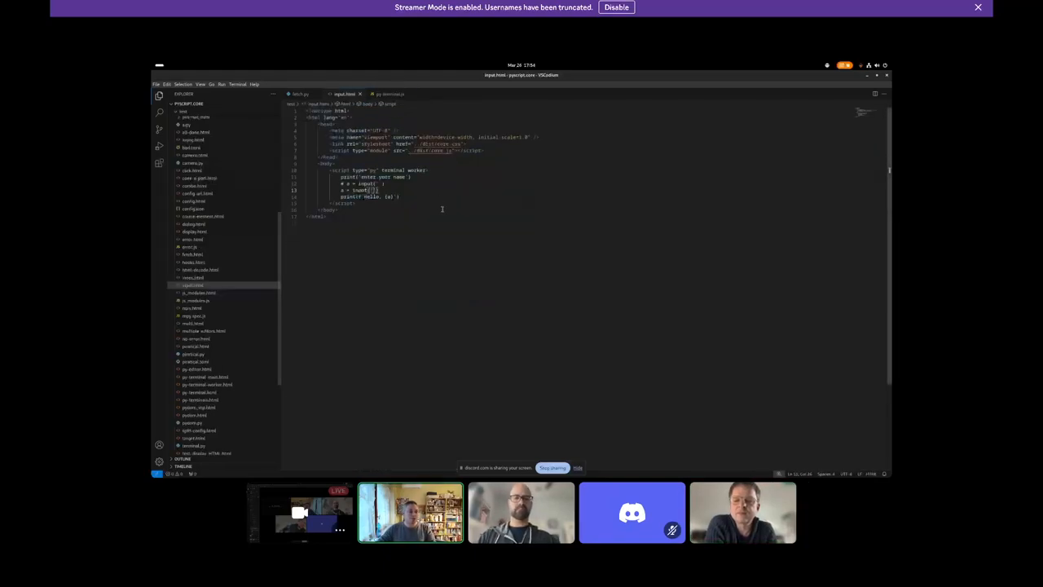
mouse_move(357, 176)
mouse_down()
mouse_move(407, 176)
mouse_move(372, 183)
mouse_up()
key(ctrl+c)
click(382, 183)
key(ctrl+v)
key(shift+Up)
key(BackSpace)
key(shift+Down)
key(BackSpace)
key(ctrl+s)
Reload the browser test page, fix the script in the editor, and reload again.
key(alt+Tab)
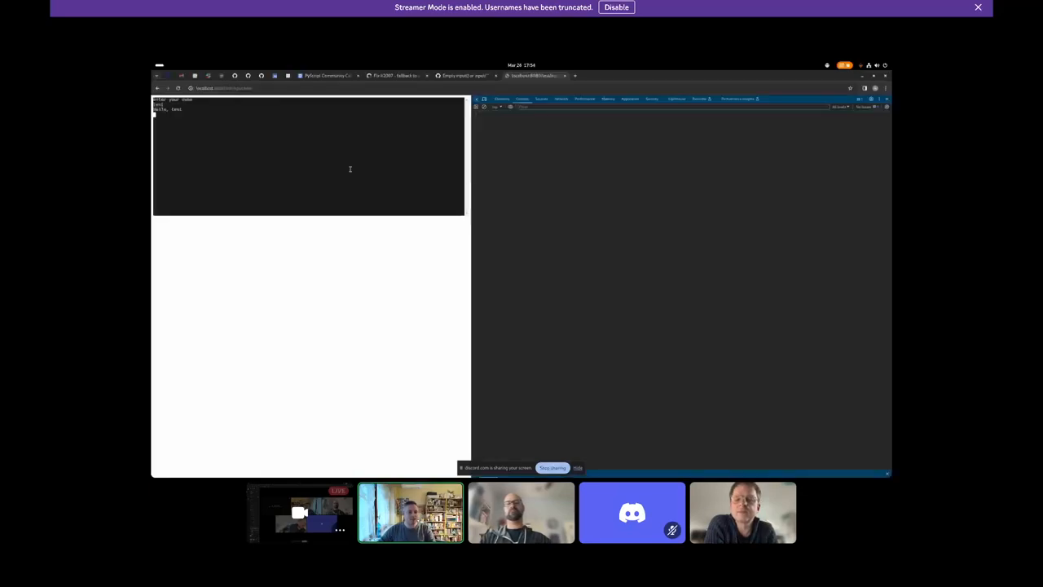
key(F5)
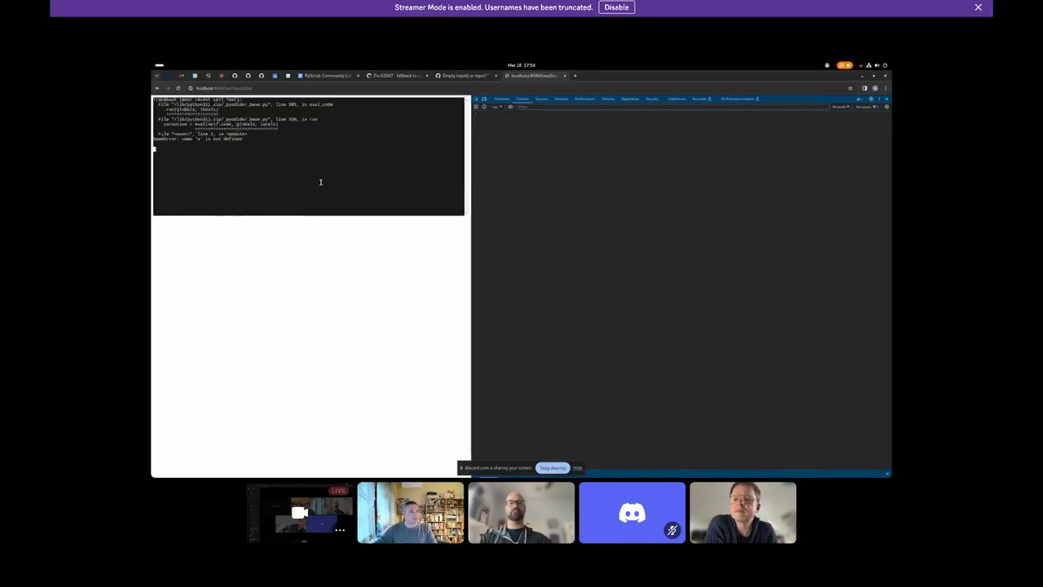
key(alt+Tab)
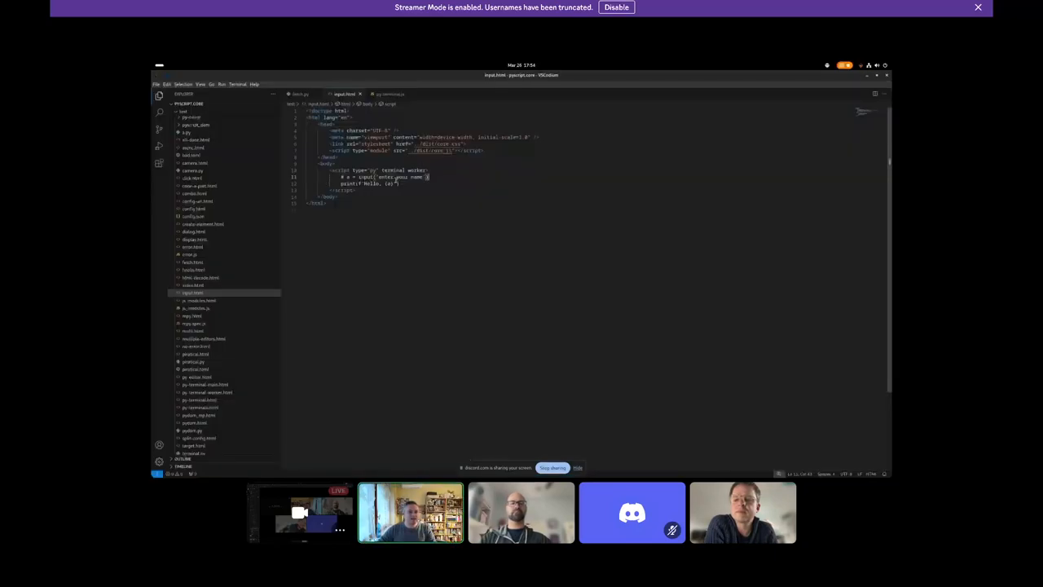
text(a)
key(alt+Tab)
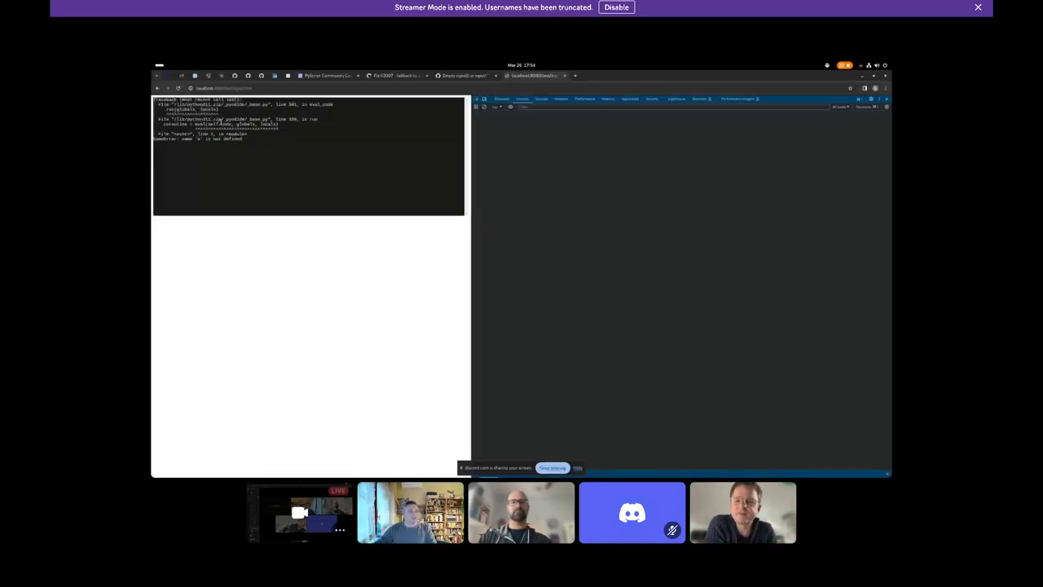
Reload the test page, then end the input() name prompt with ': ' in input.html.
key(ctrl+r)
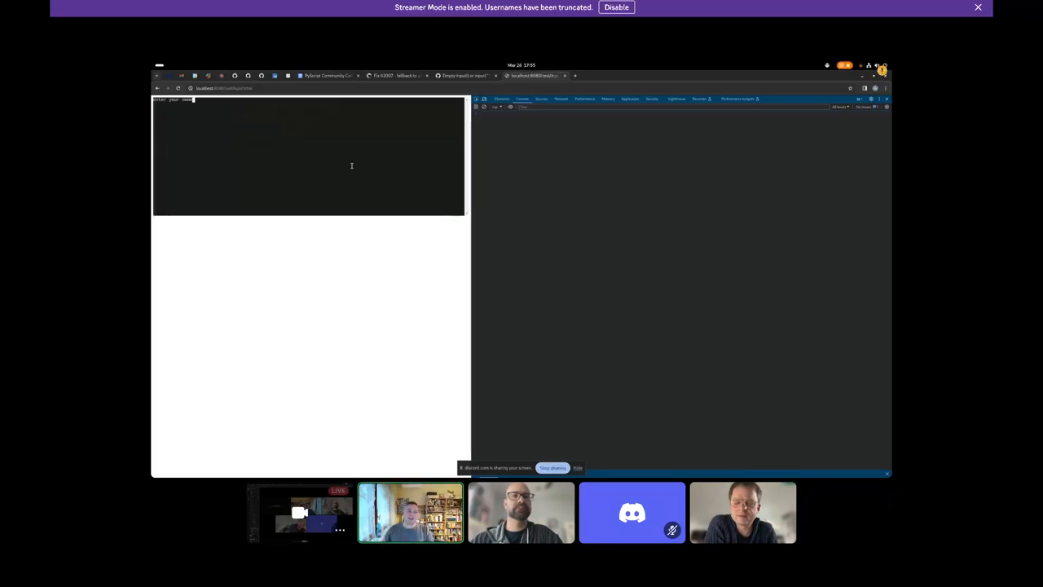
key(alt+Tab)
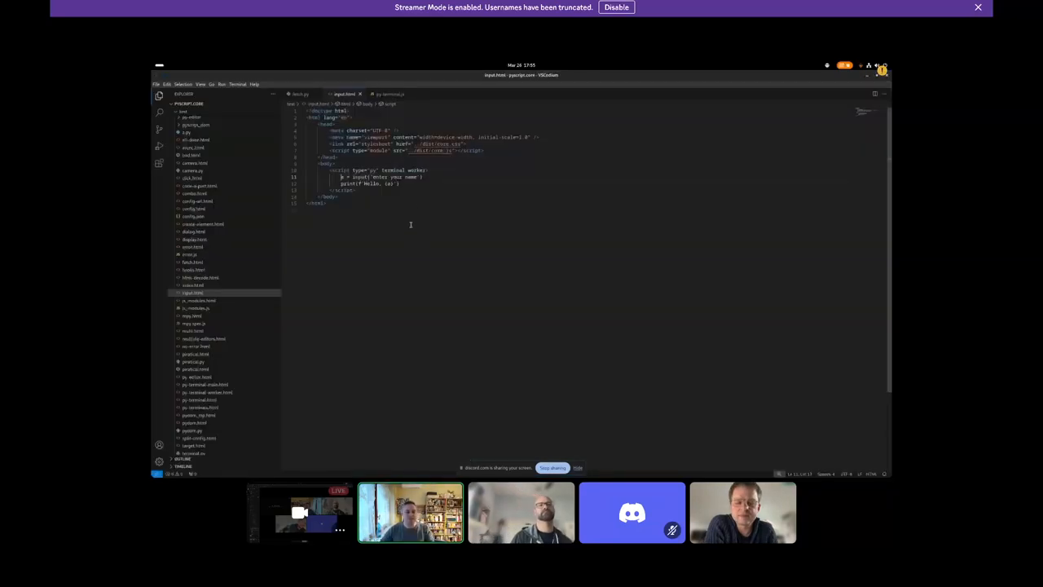
click(455, 177)
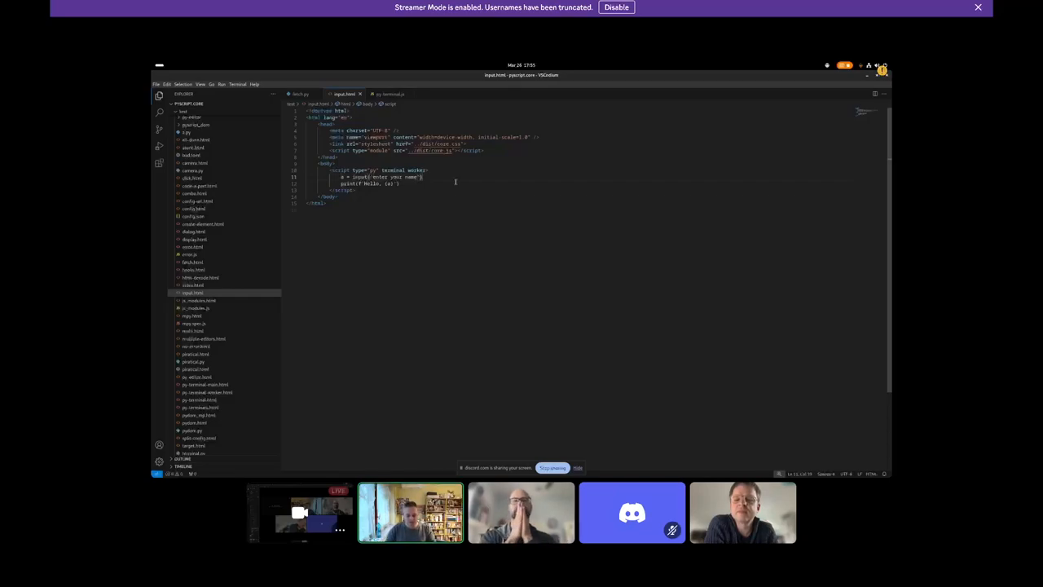
text(:)
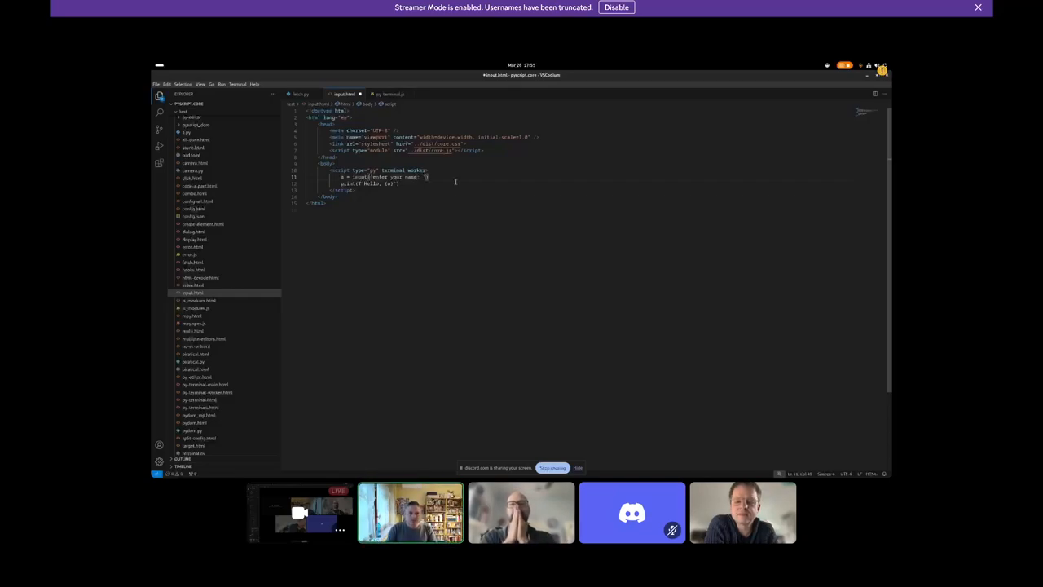
Answer the name prompt in the browser so the page prints 'Hello, this is the way to go'.
key(alt+Tab)
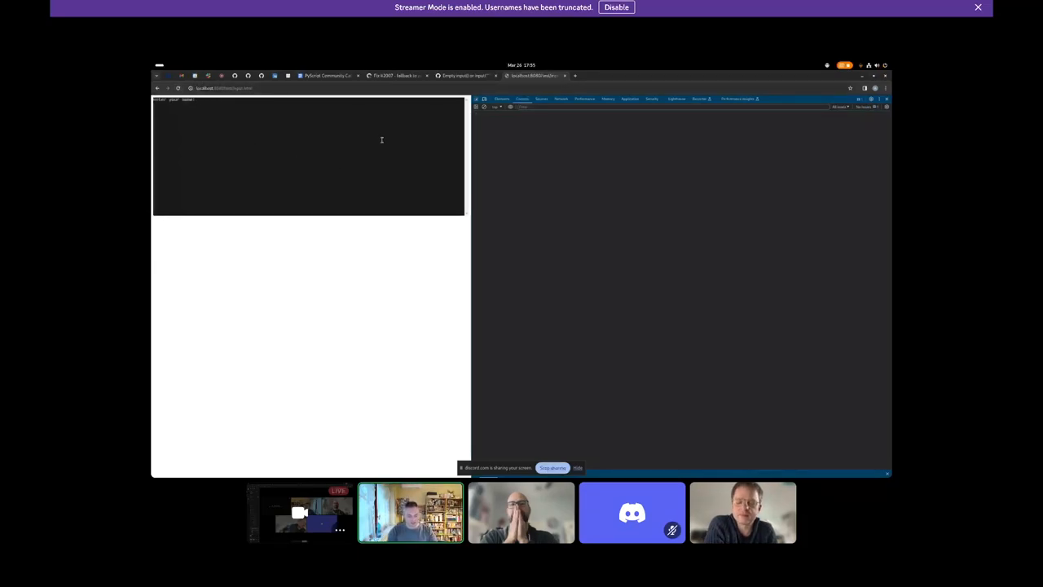
text(this is the)
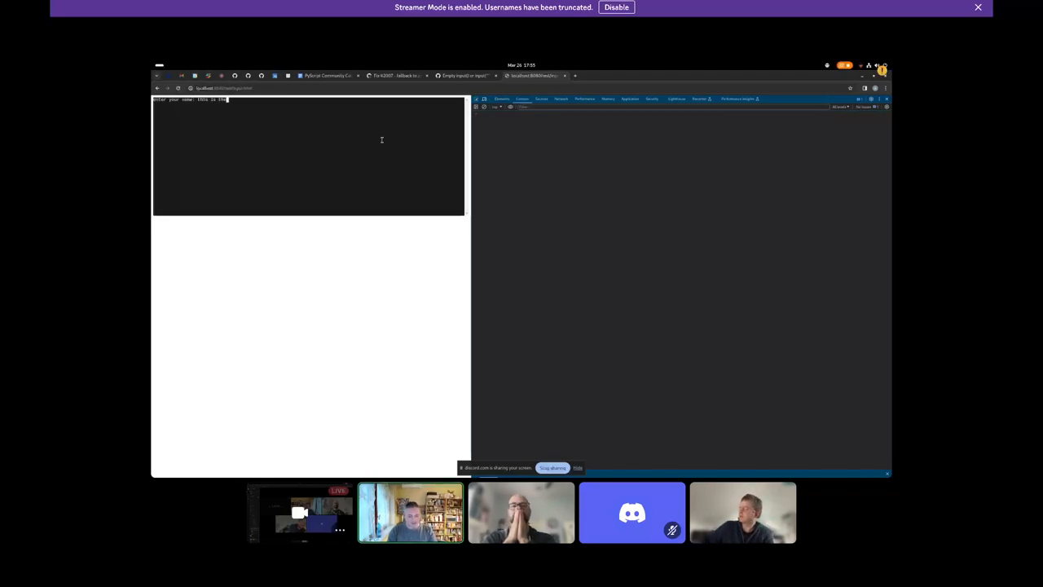
text( way to go)
key(Return)
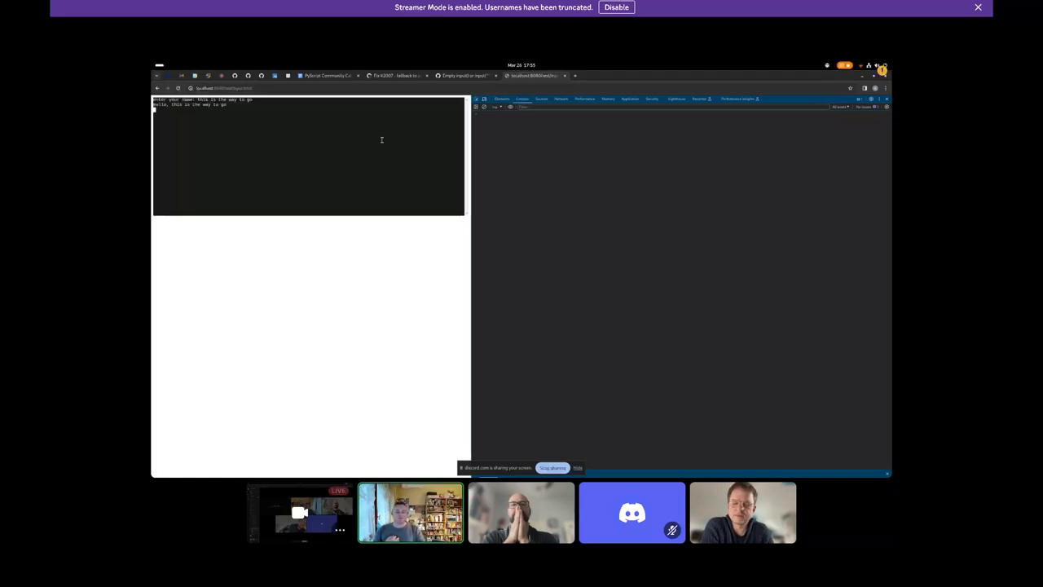
key(alt+Tab)
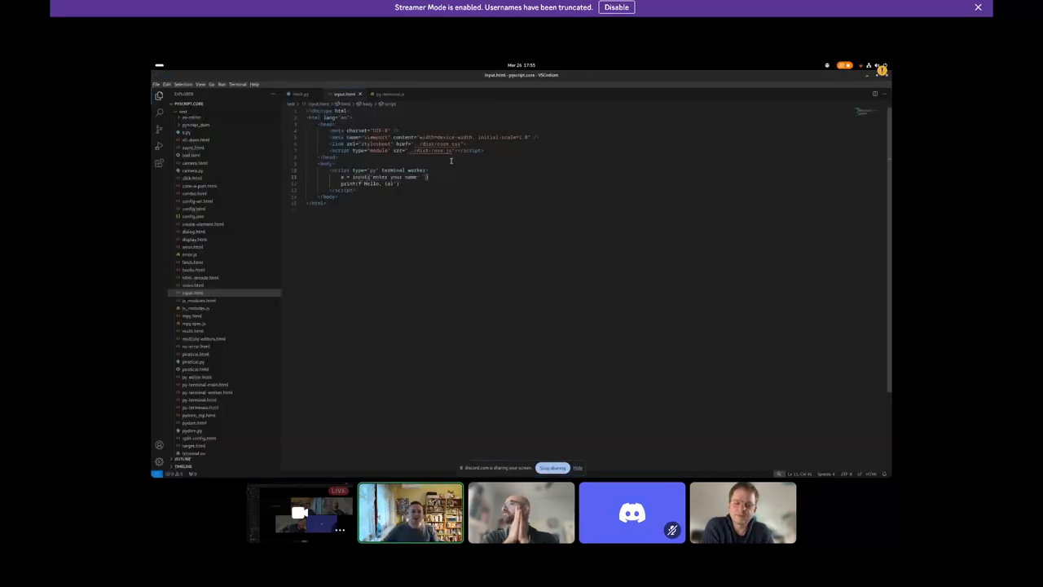
Add print('who are you') before a bare input() in input.html and save it.
key(Return)
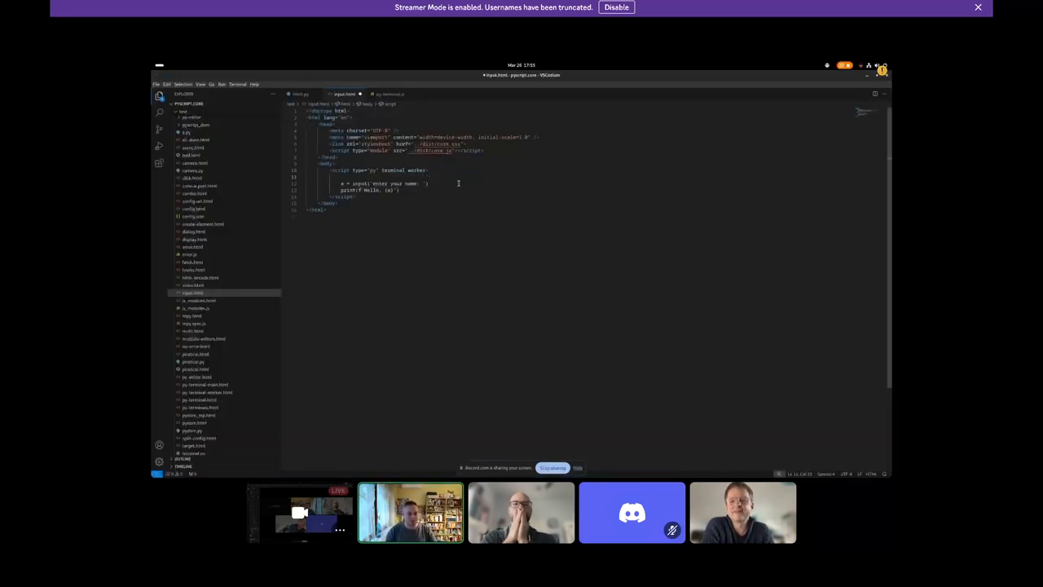
text(print("who a)
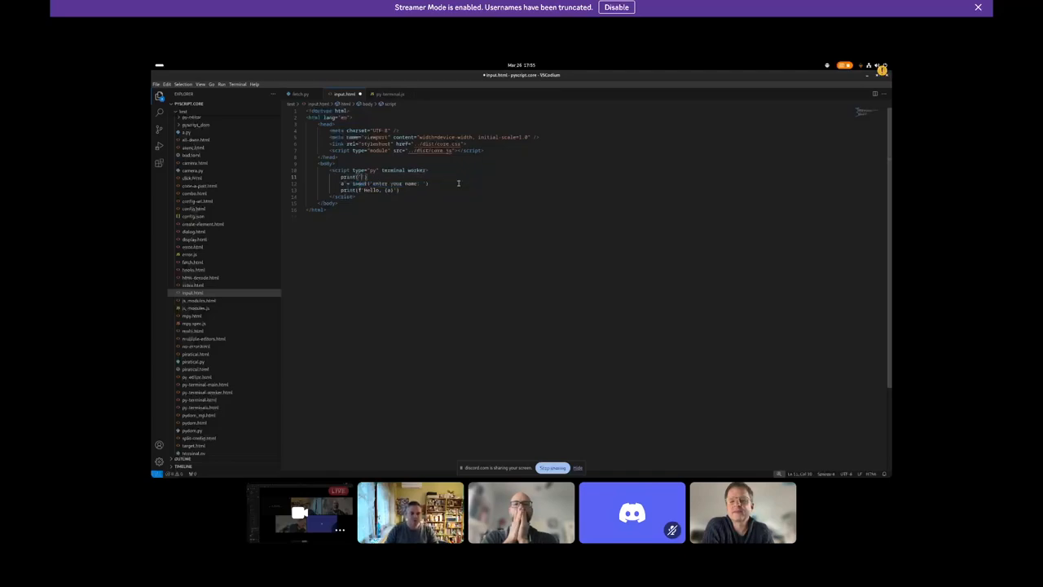
text(re you)
key(Escape)
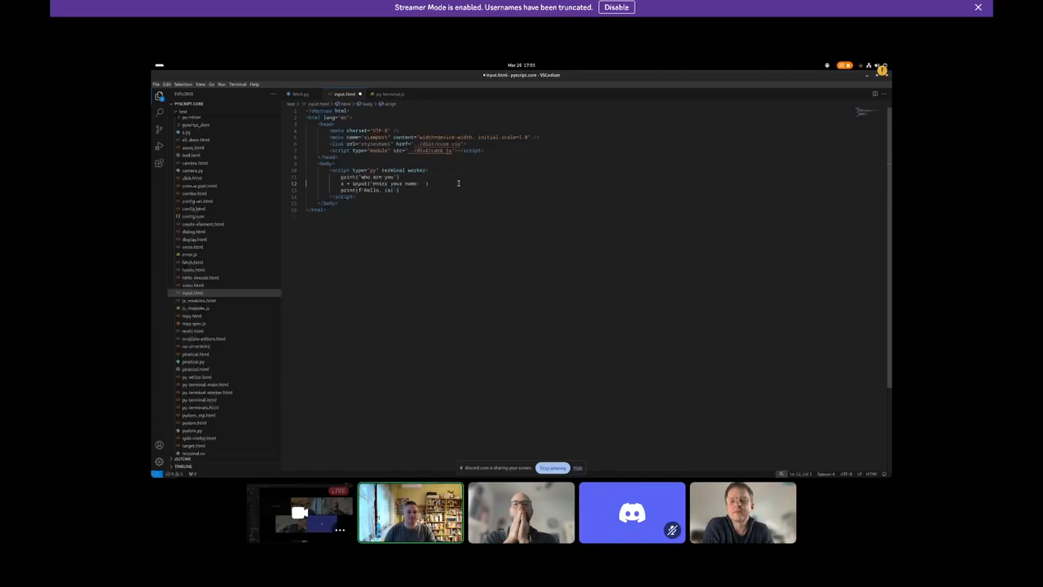
key(shift+Left)
key(shift+Left)
key(shift+ctrl+Left)
key(shift+ctrl+Left)
key(BackSpace)
key(ctrl+s)
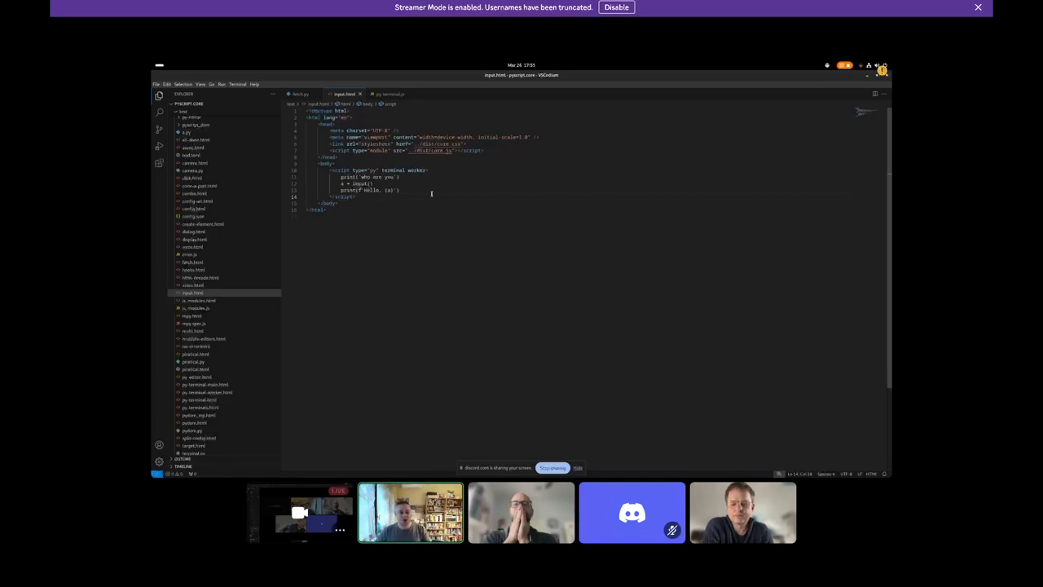
Show the GitHub issue about empty input() in the browser.
key(alt+Tab)
click(462, 76)
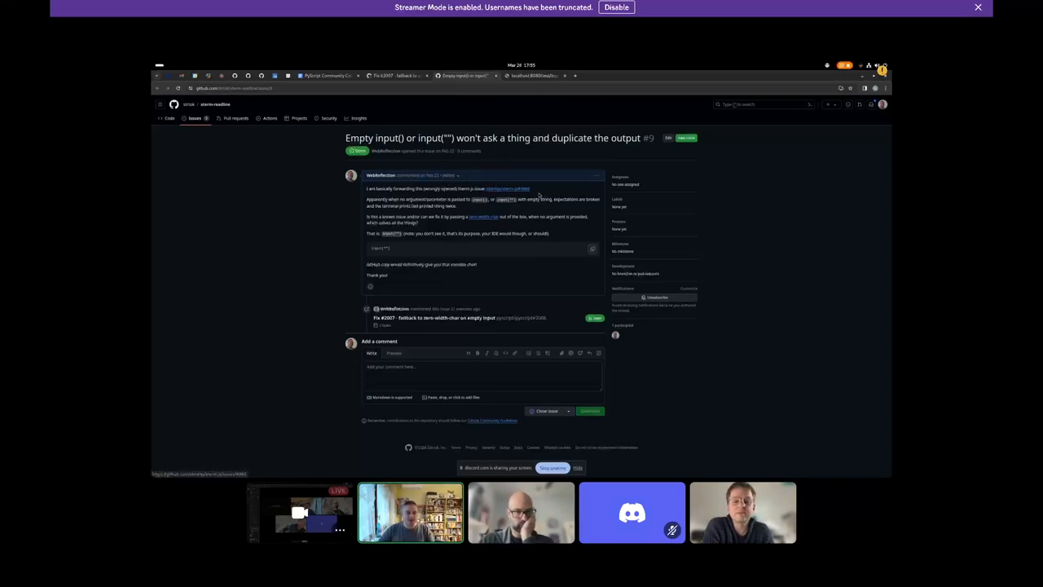
Return from the empty-input GitHub issue to input.html in the editor.
key(alt+Tab)
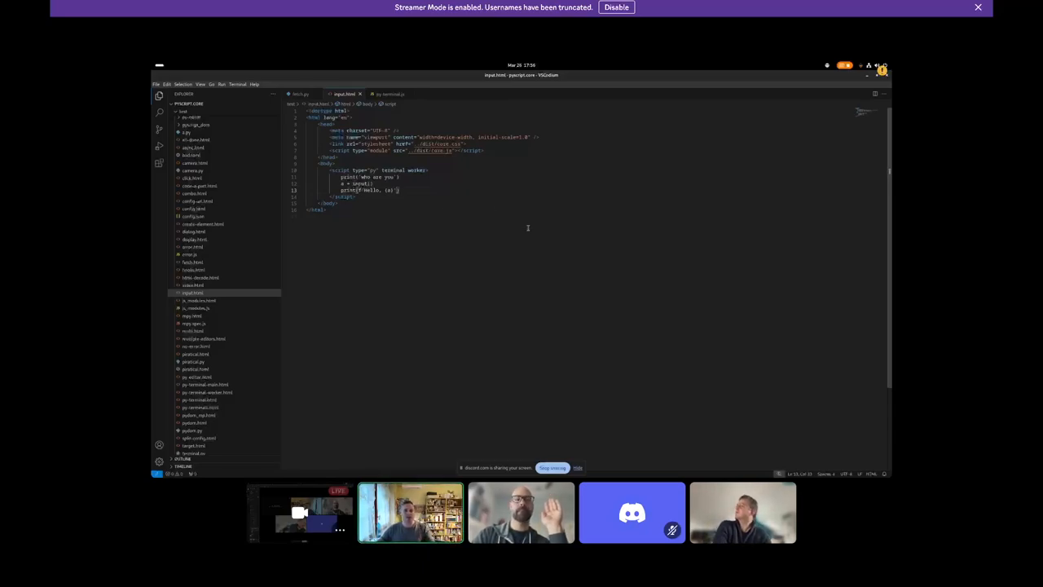
Undo edits until the script prints 'enter your name' before e = input(), and save.
key(ctrl+z)
key(ctrl+z)
key(ctrl+z)
key(ctrl+z)
key(ctrl+z)
key(ctrl+z)
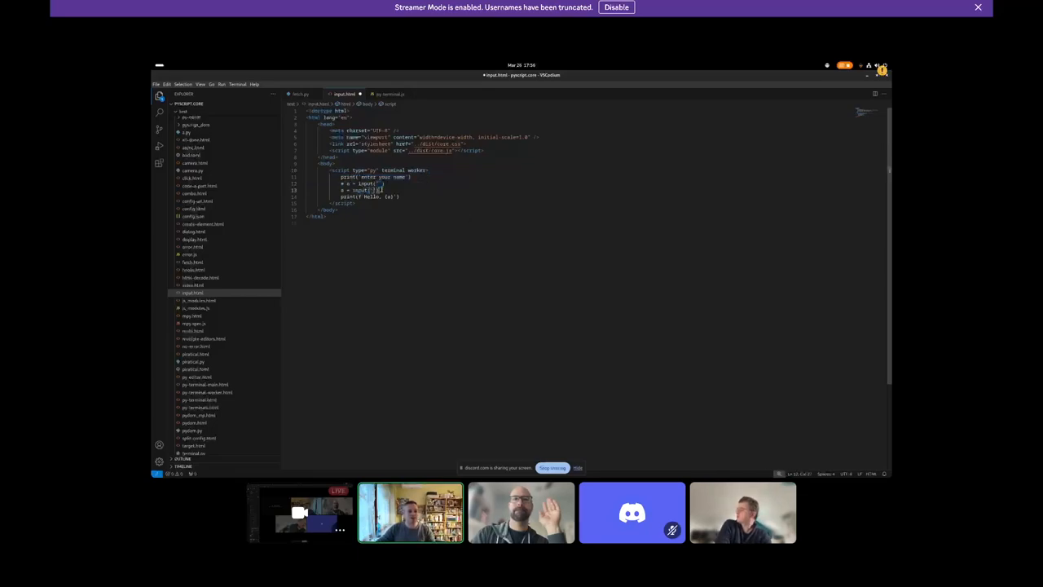
key(ctrl+z)
key(ctrl+z)
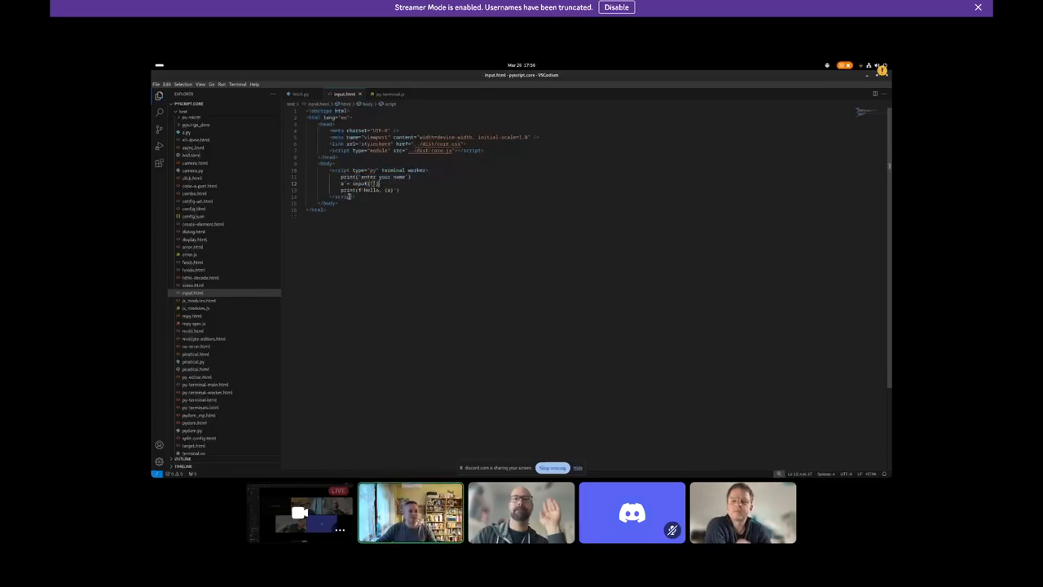
key(ctrl+s)
Point out the print and empty input() lines, then return to the GitHub issue.
click(382, 183)
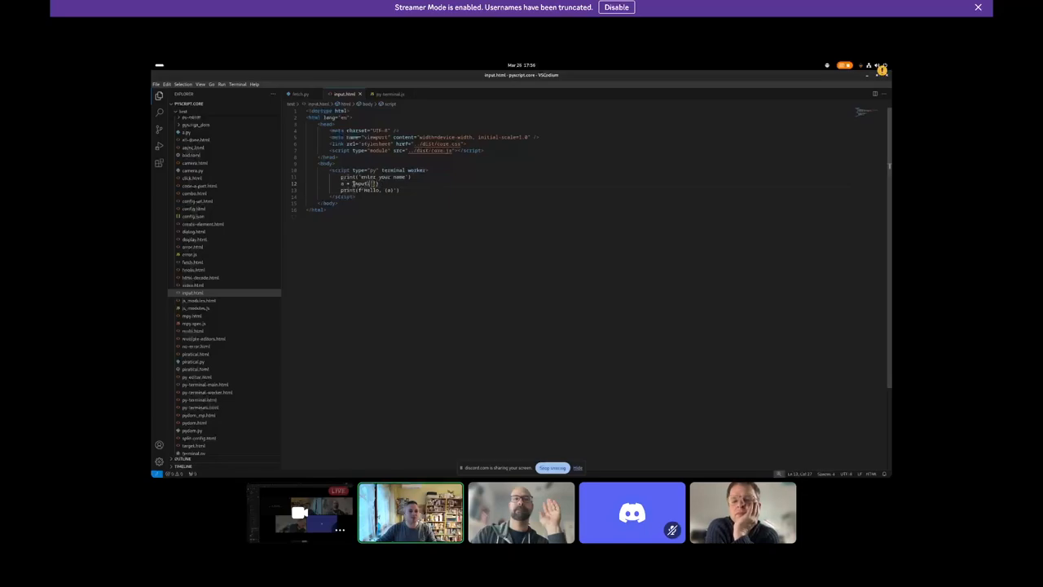
double_click(359, 183)
click(442, 193)
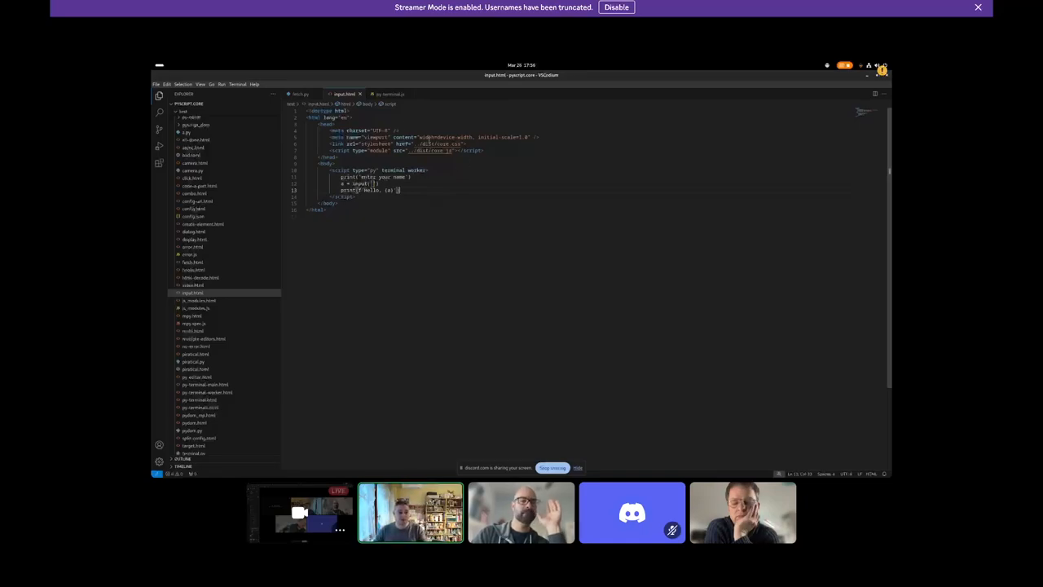
click(455, 176)
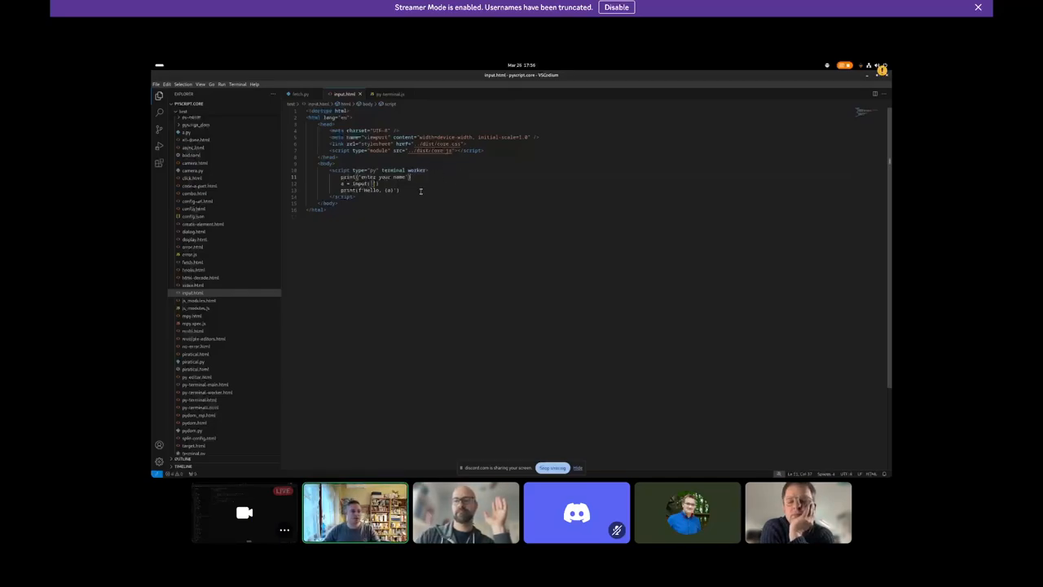
click(375, 183)
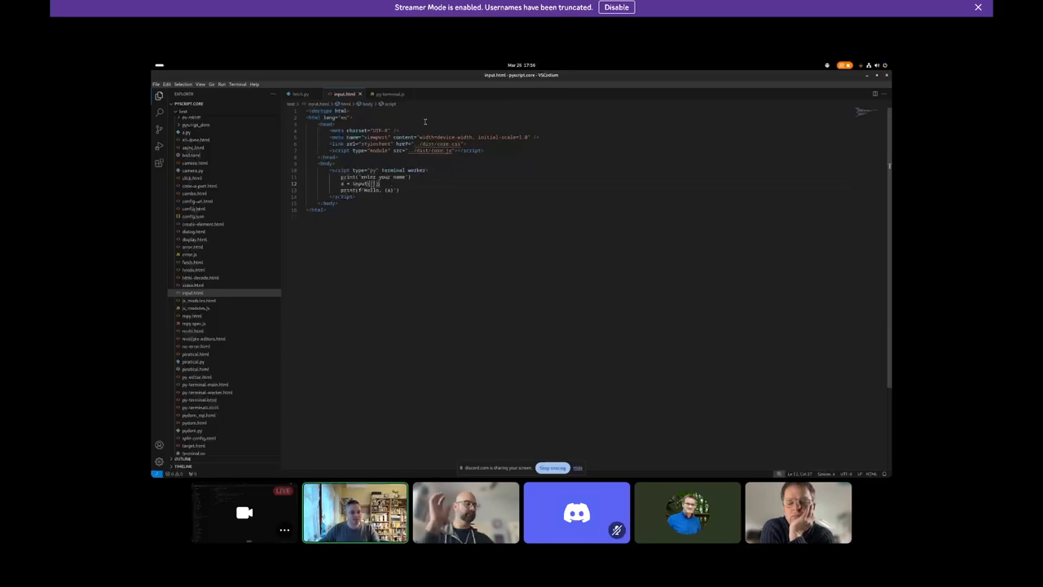
key(alt+Tab)
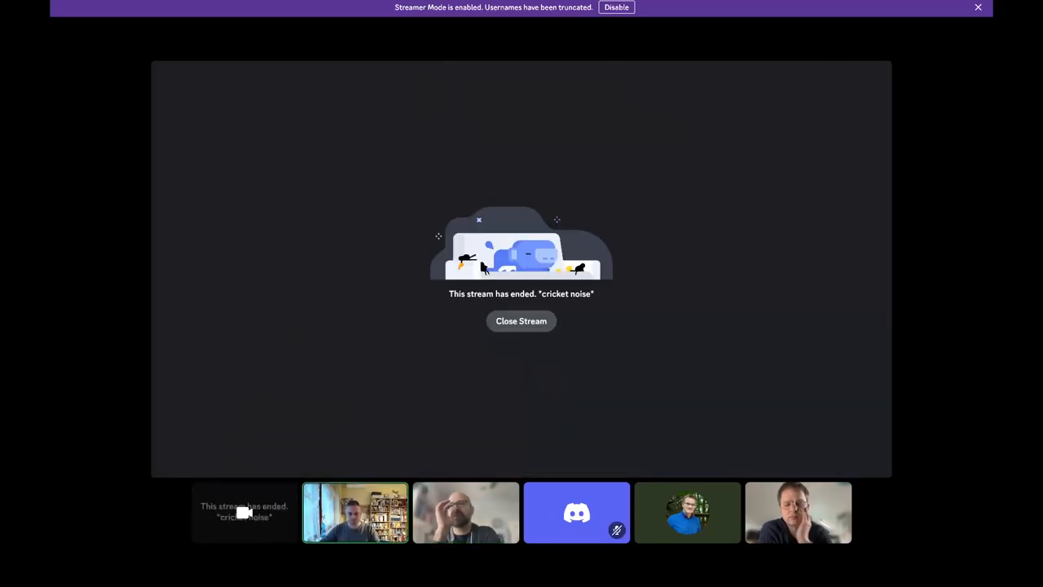
Close the ended stream and bring OBS with its running recording to the front.
click(529, 322)
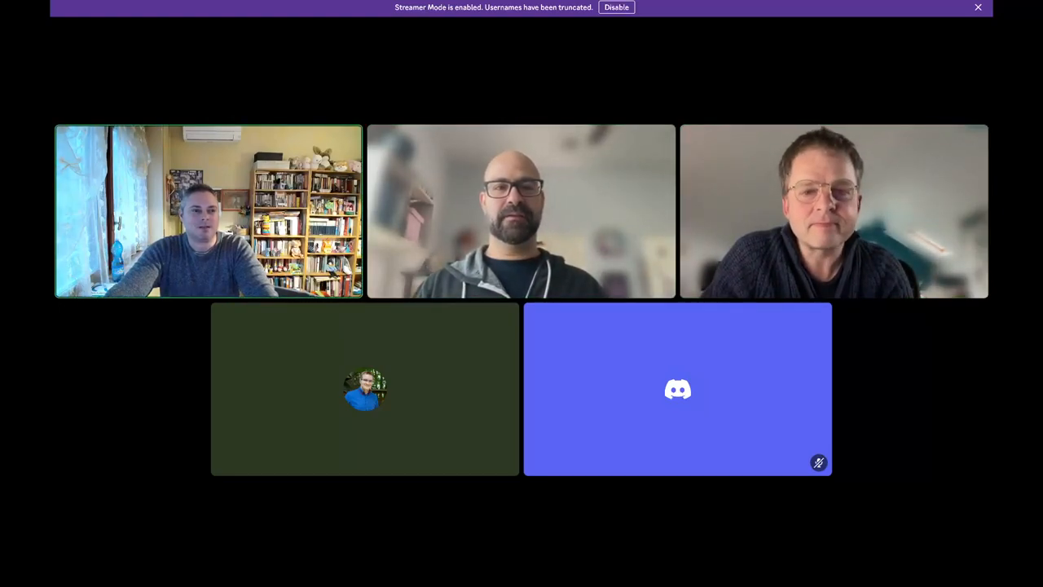
key(super+Tab)
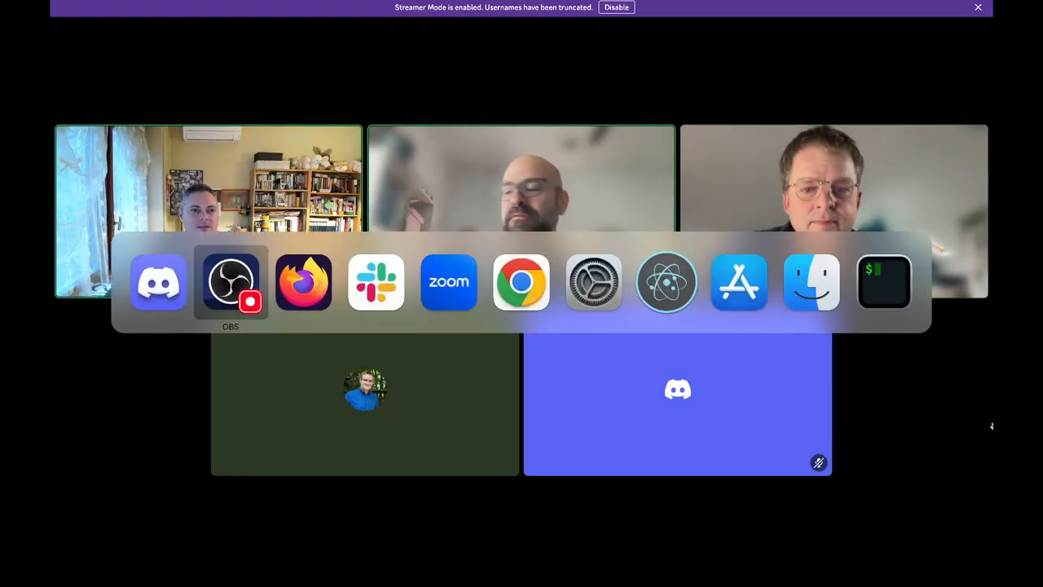
key(super+Tab)
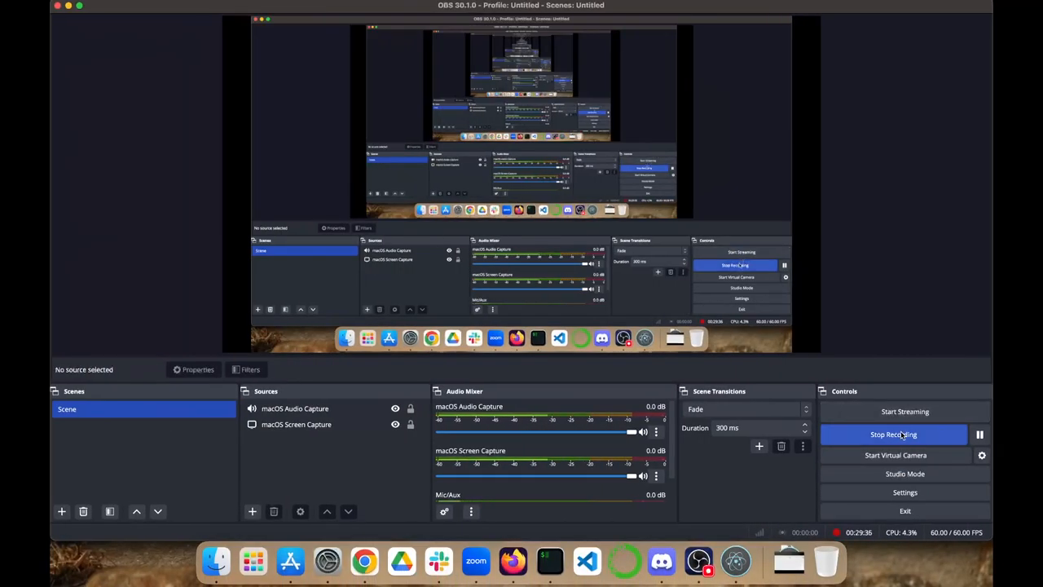